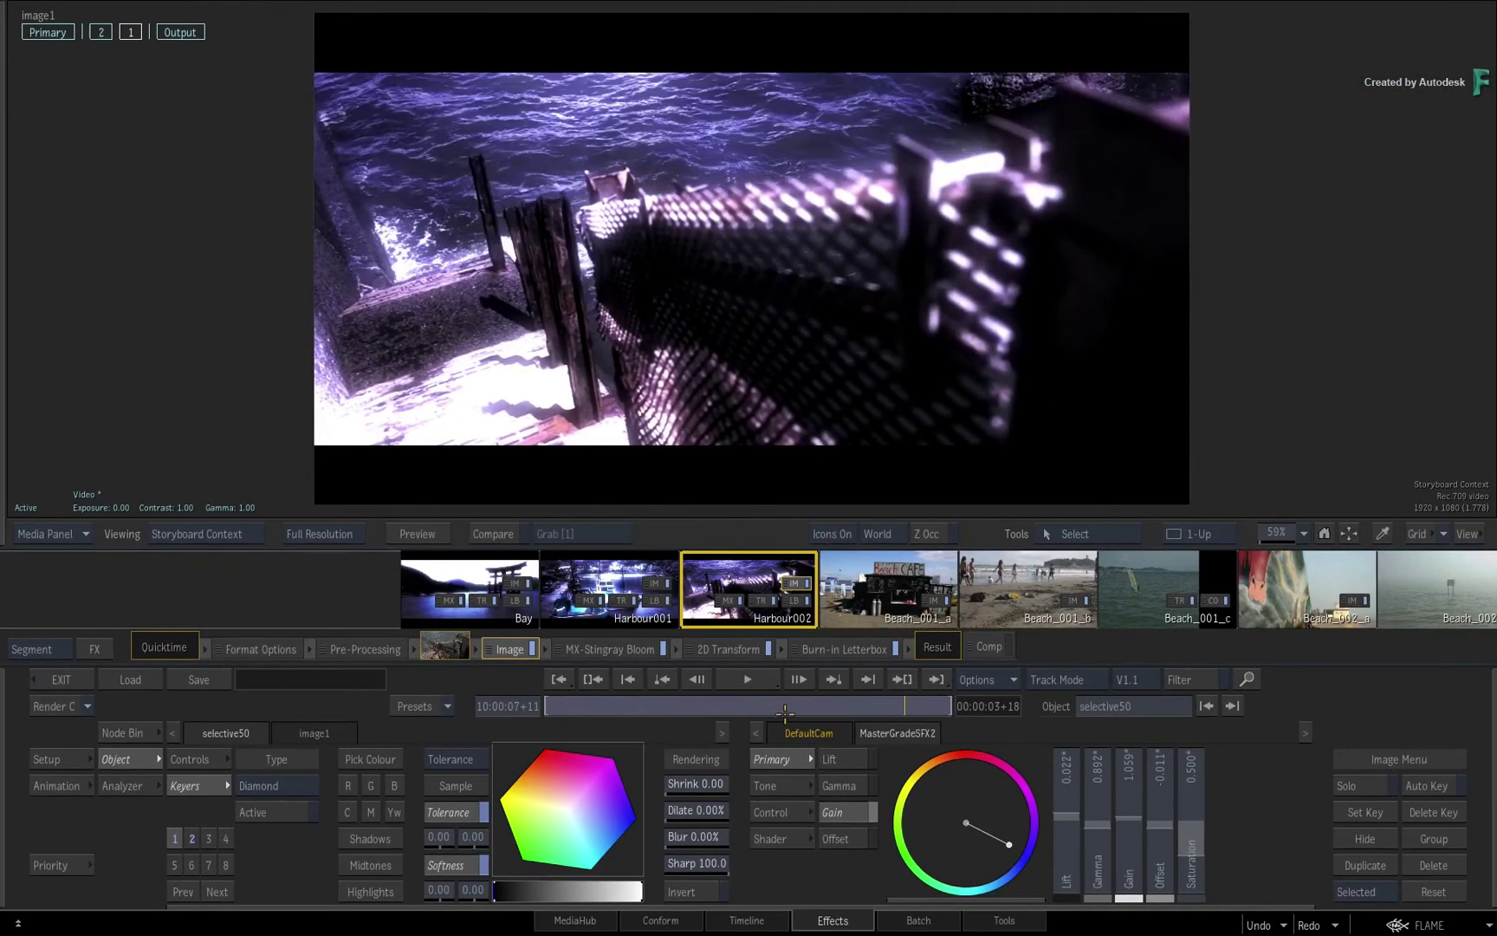
- Step through Harbour001, Harbour002 and Beach_001_a–c to Beach_002_a, then scrub to the start
{"action": "left_click", "coordinate": [623, 576]}
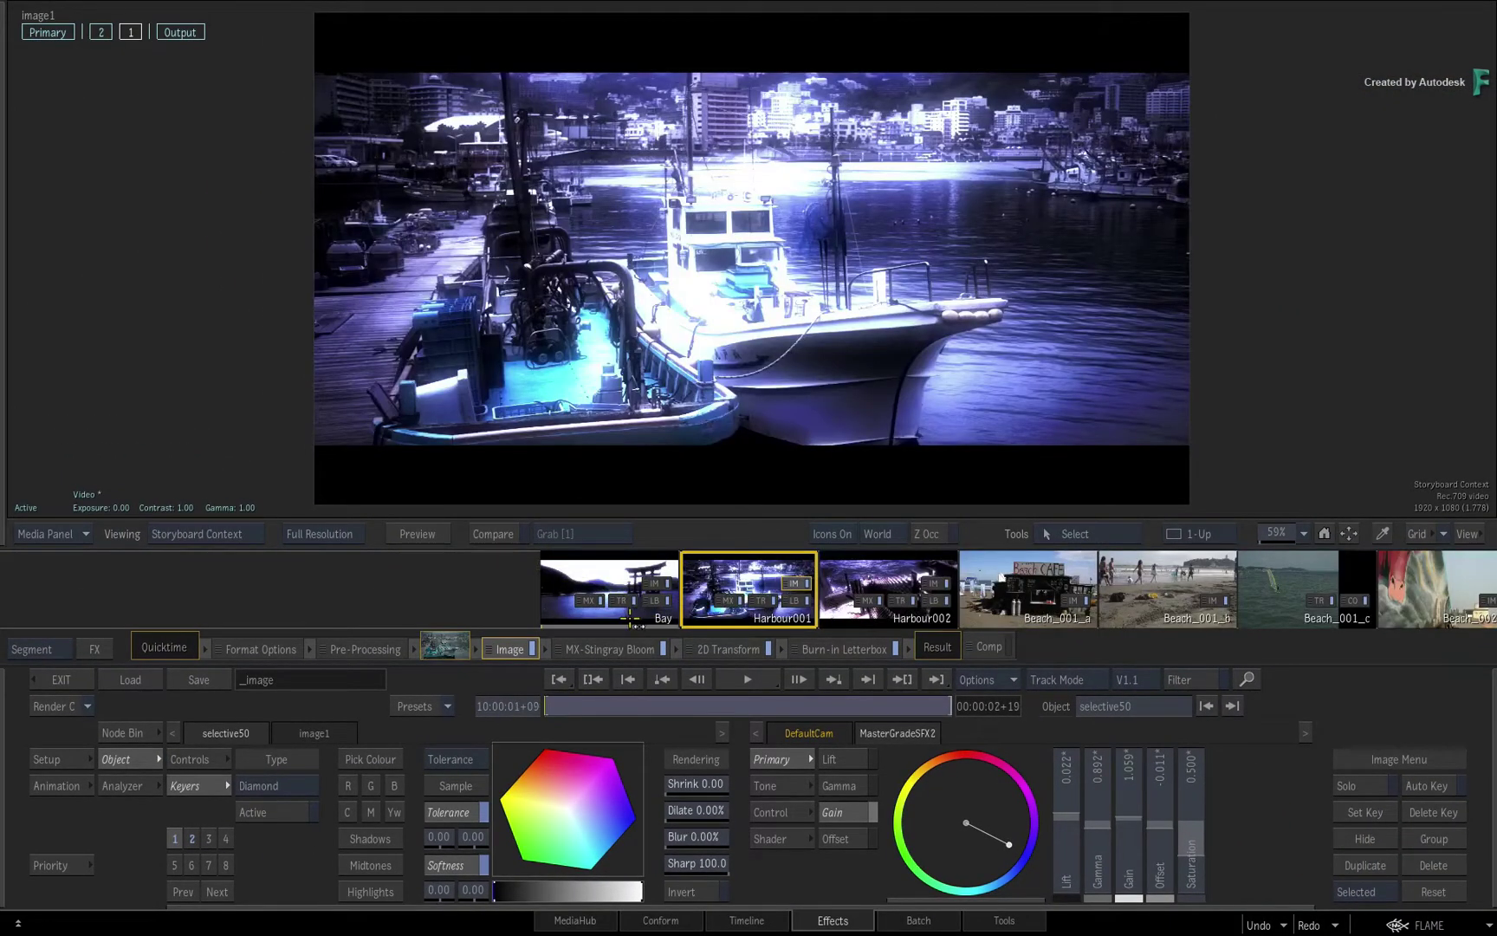
{"action": "left_click", "coordinate": [865, 580]}
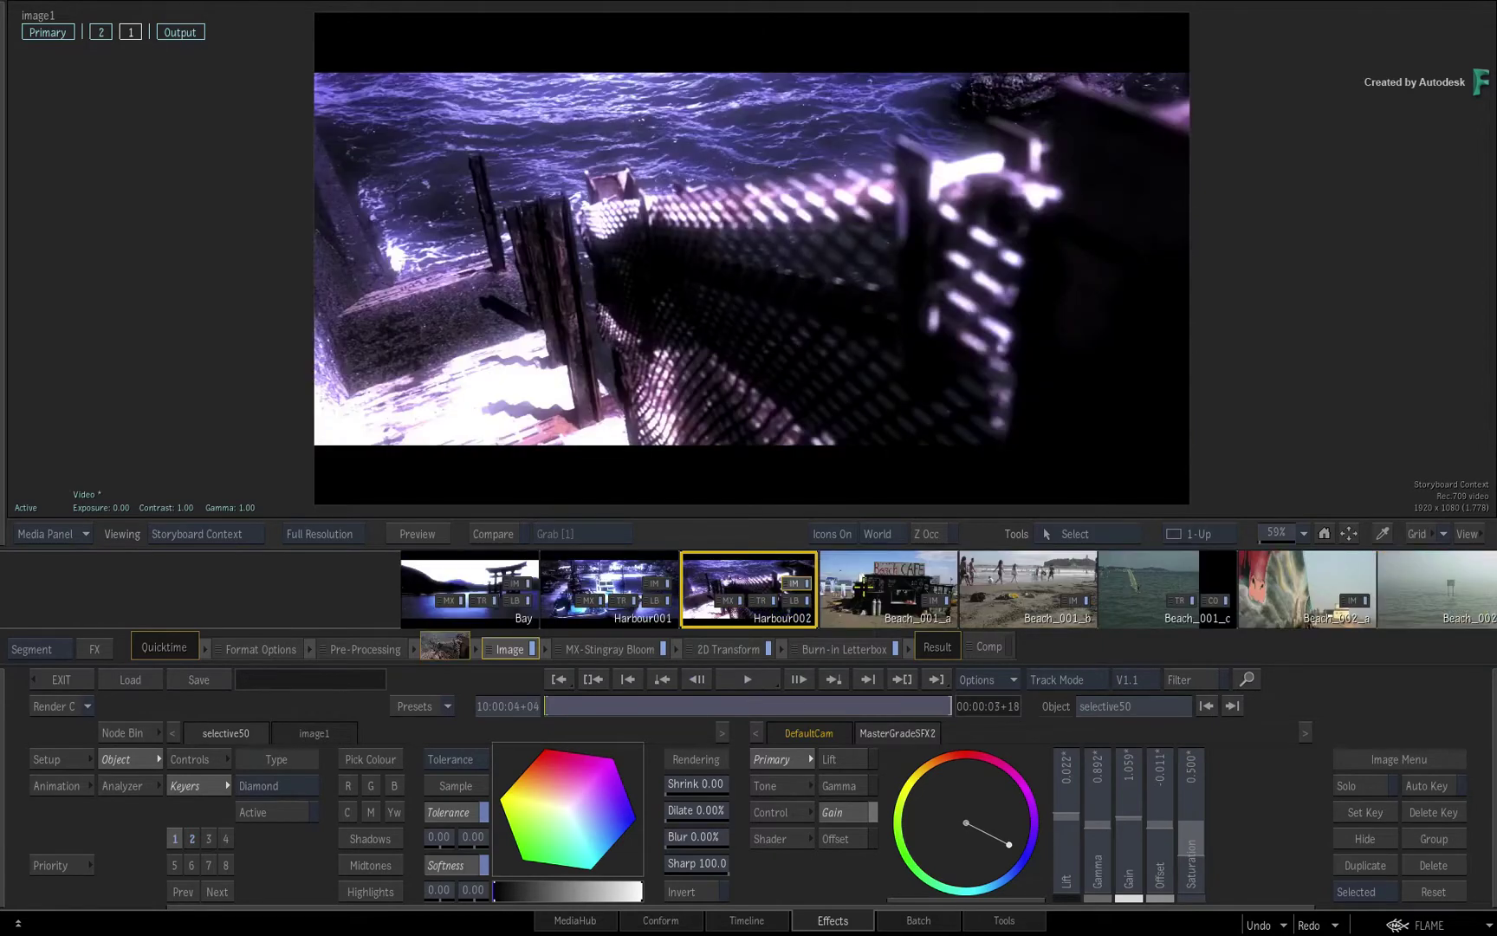
{"action": "left_click", "coordinate": [862, 585]}
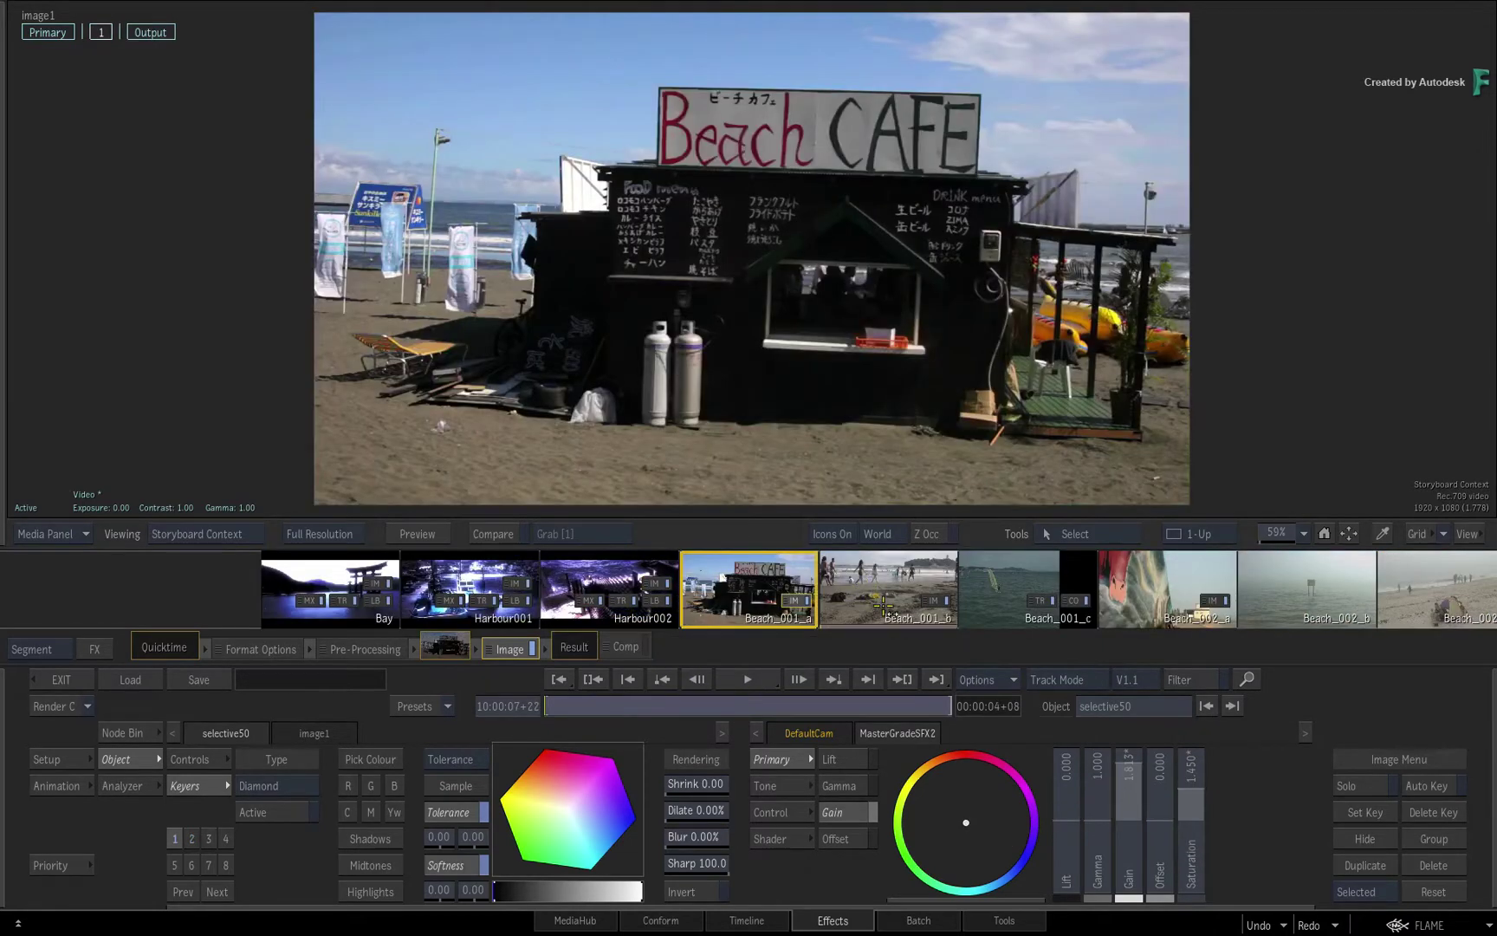
{"action": "left_click", "coordinate": [865, 600]}
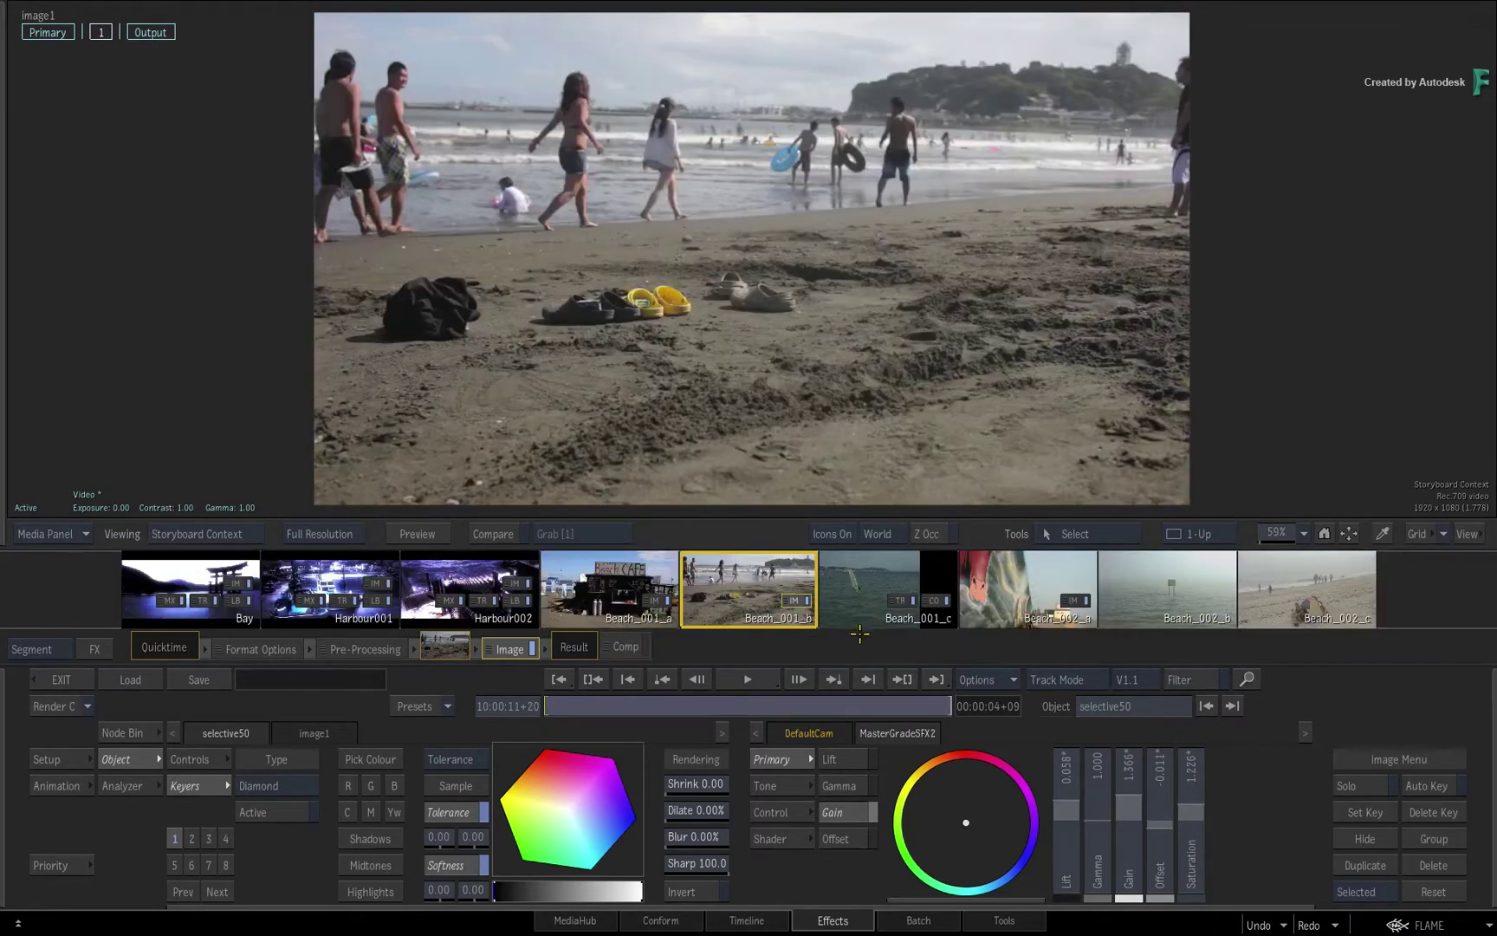
{"action": "left_click", "coordinate": [860, 577]}
{"action": "left_click", "coordinate": [867, 595]}
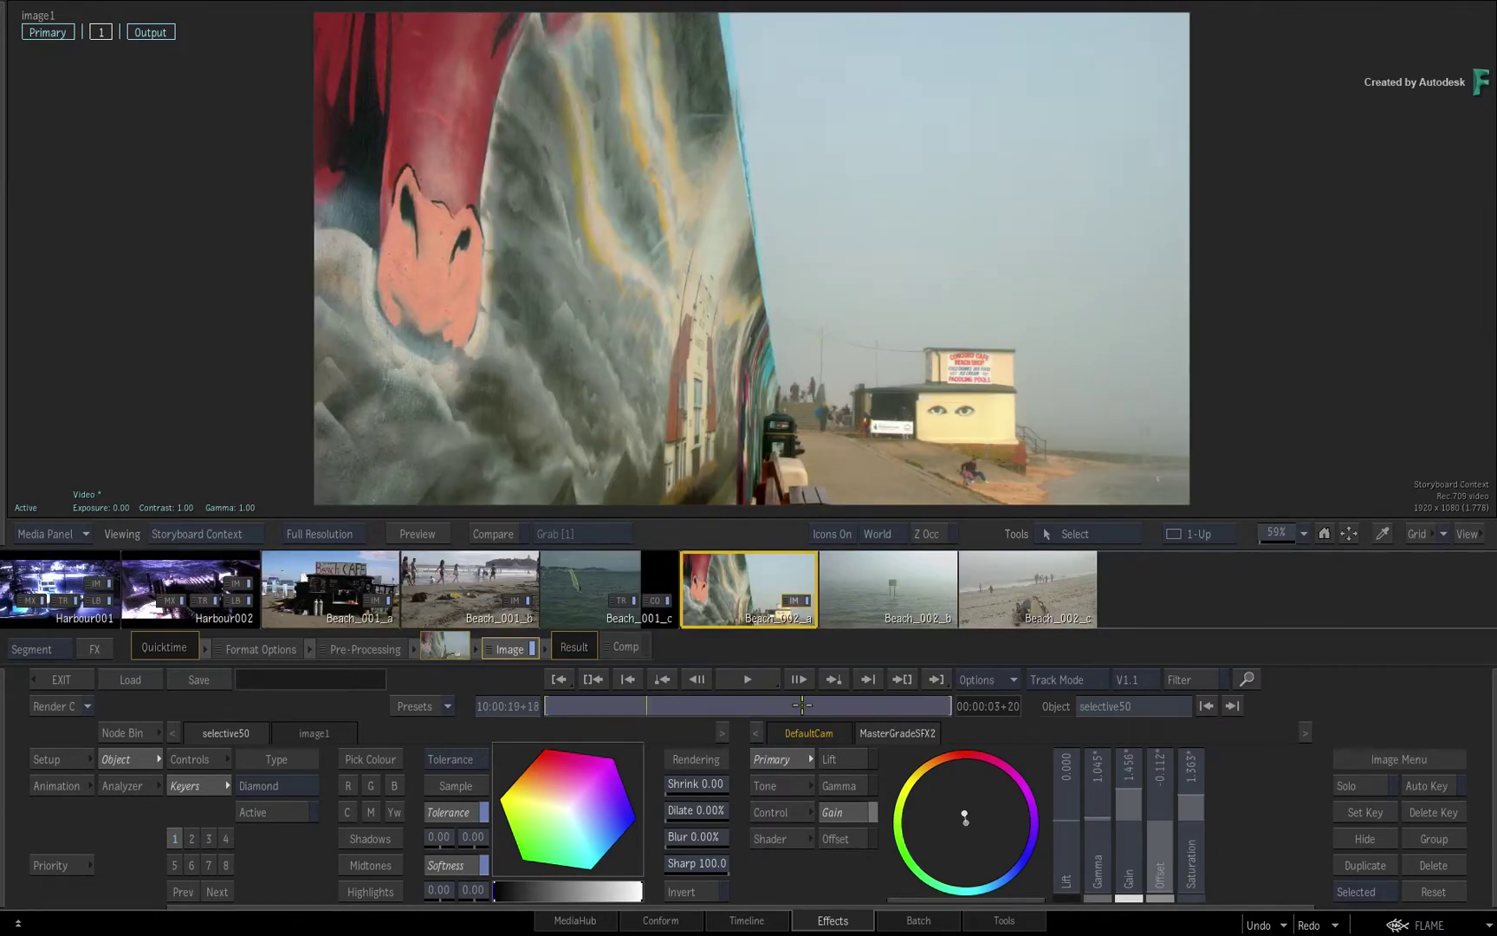
{"action": "left_click_drag", "start_coordinate": [587, 718], "coordinate": [480, 723]}
- Go back to Harbour002 and Harbour001, then step forward again to Beach_002_a
{"action": "left_click", "coordinate": [186, 599]}
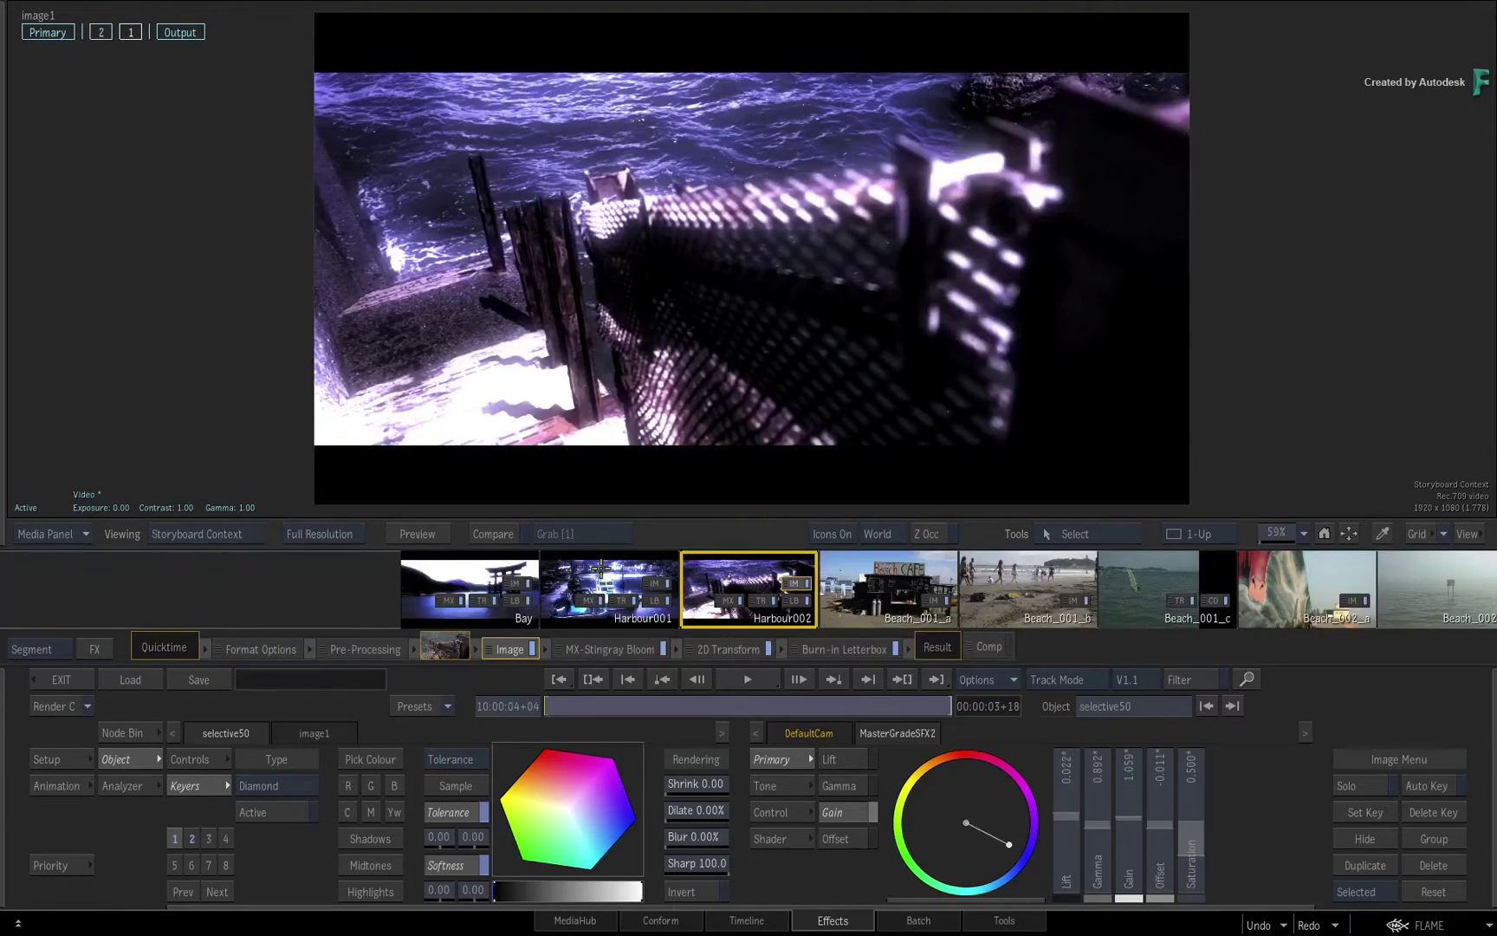
{"action": "left_click", "coordinate": [597, 574]}
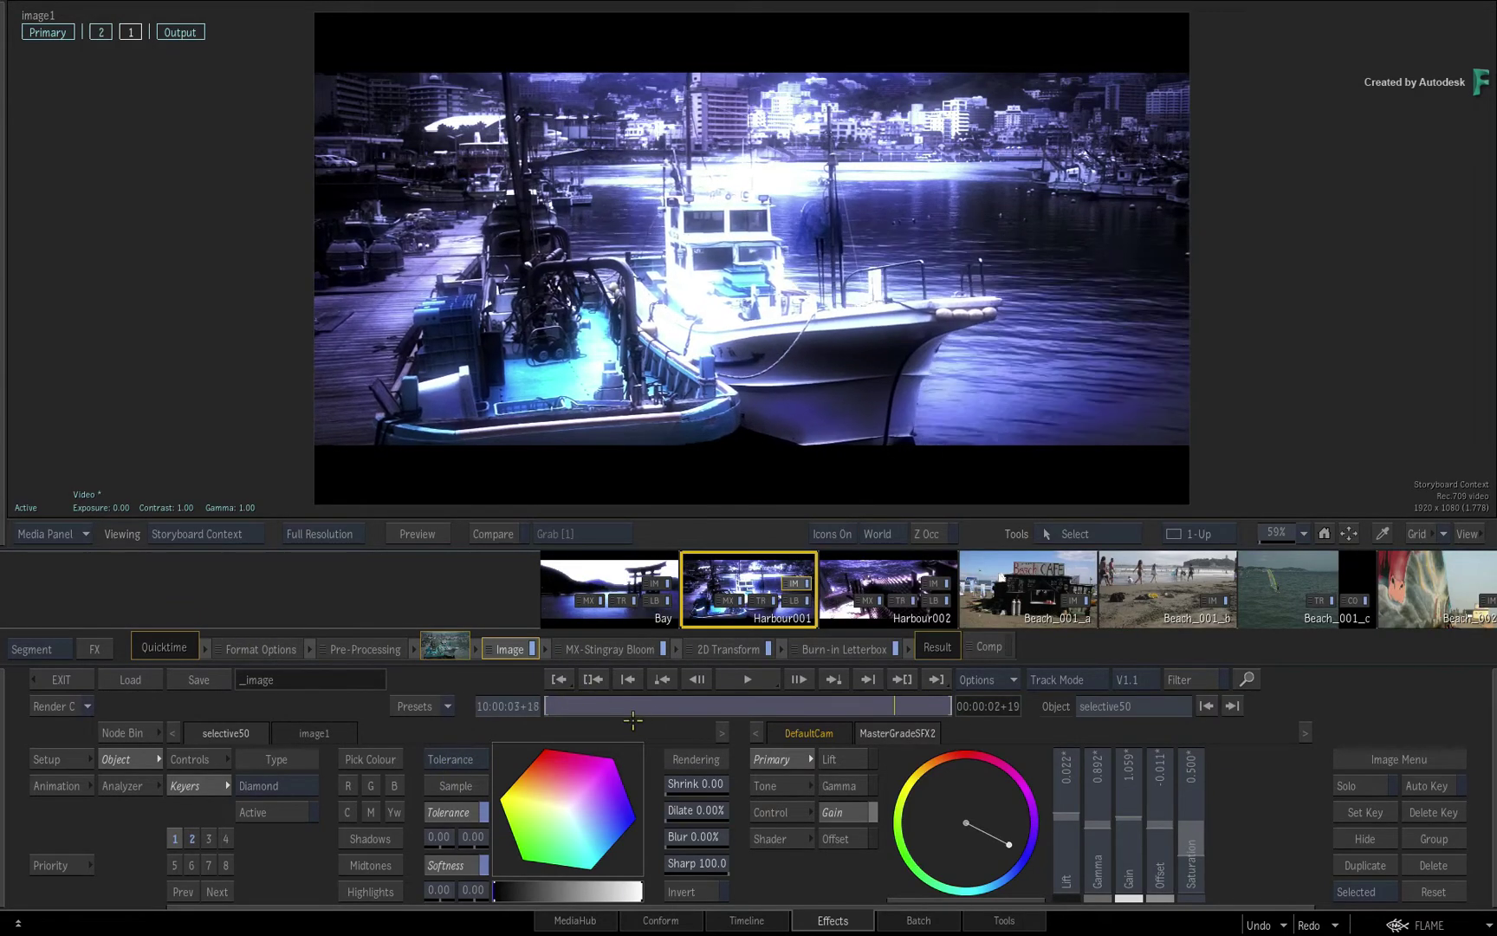
{"action": "left_click", "coordinate": [877, 571]}
{"action": "left_click", "coordinate": [867, 574]}
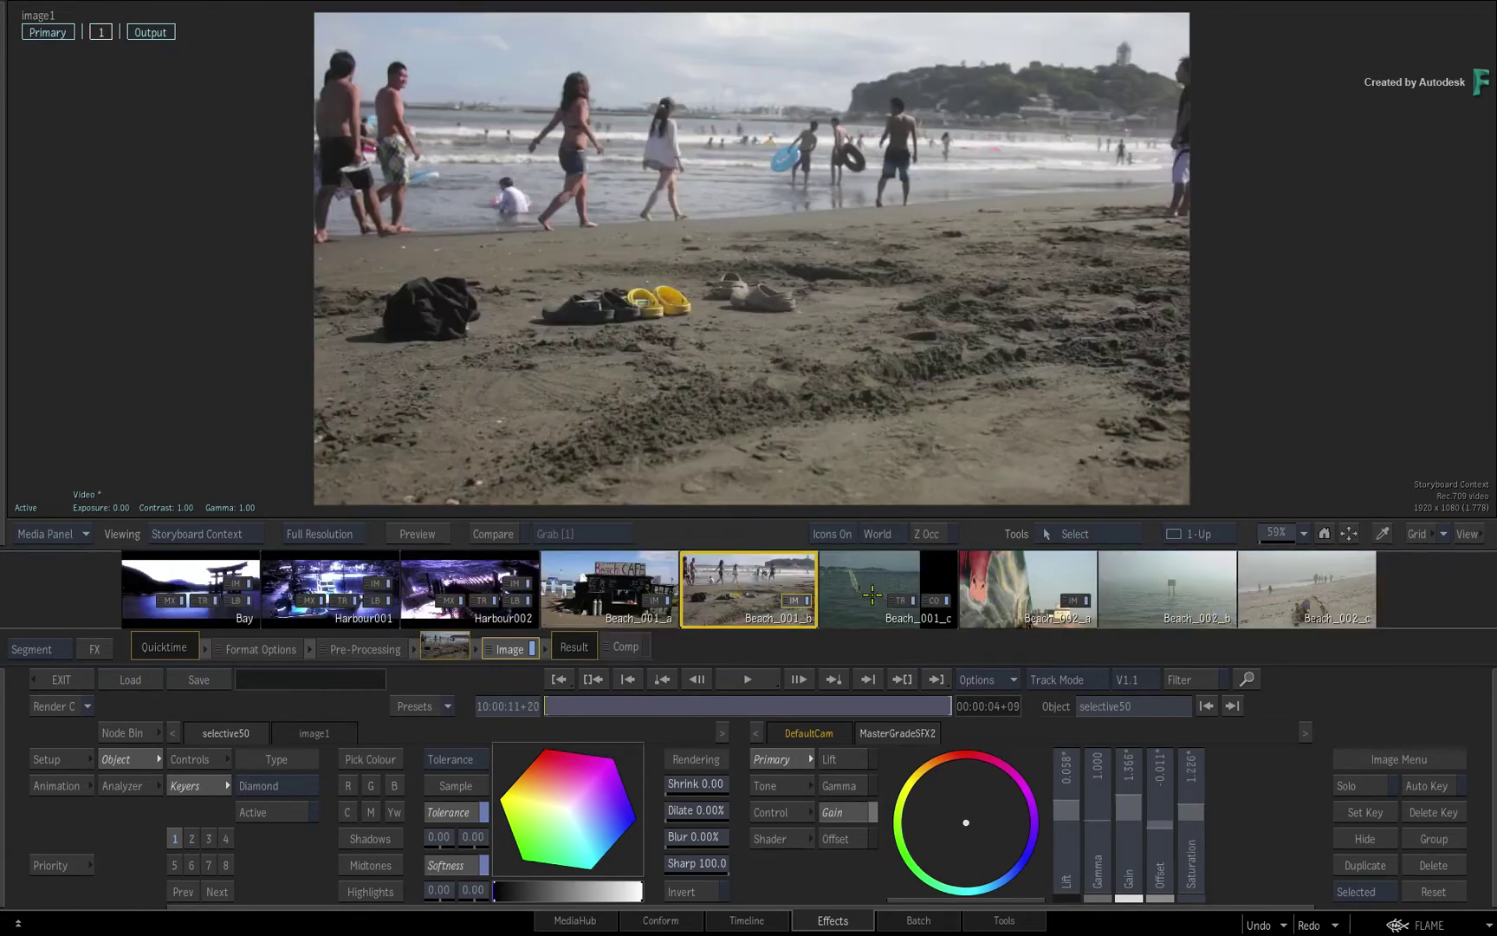
{"action": "left_click", "coordinate": [872, 586]}
{"action": "left_click", "coordinate": [871, 575]}
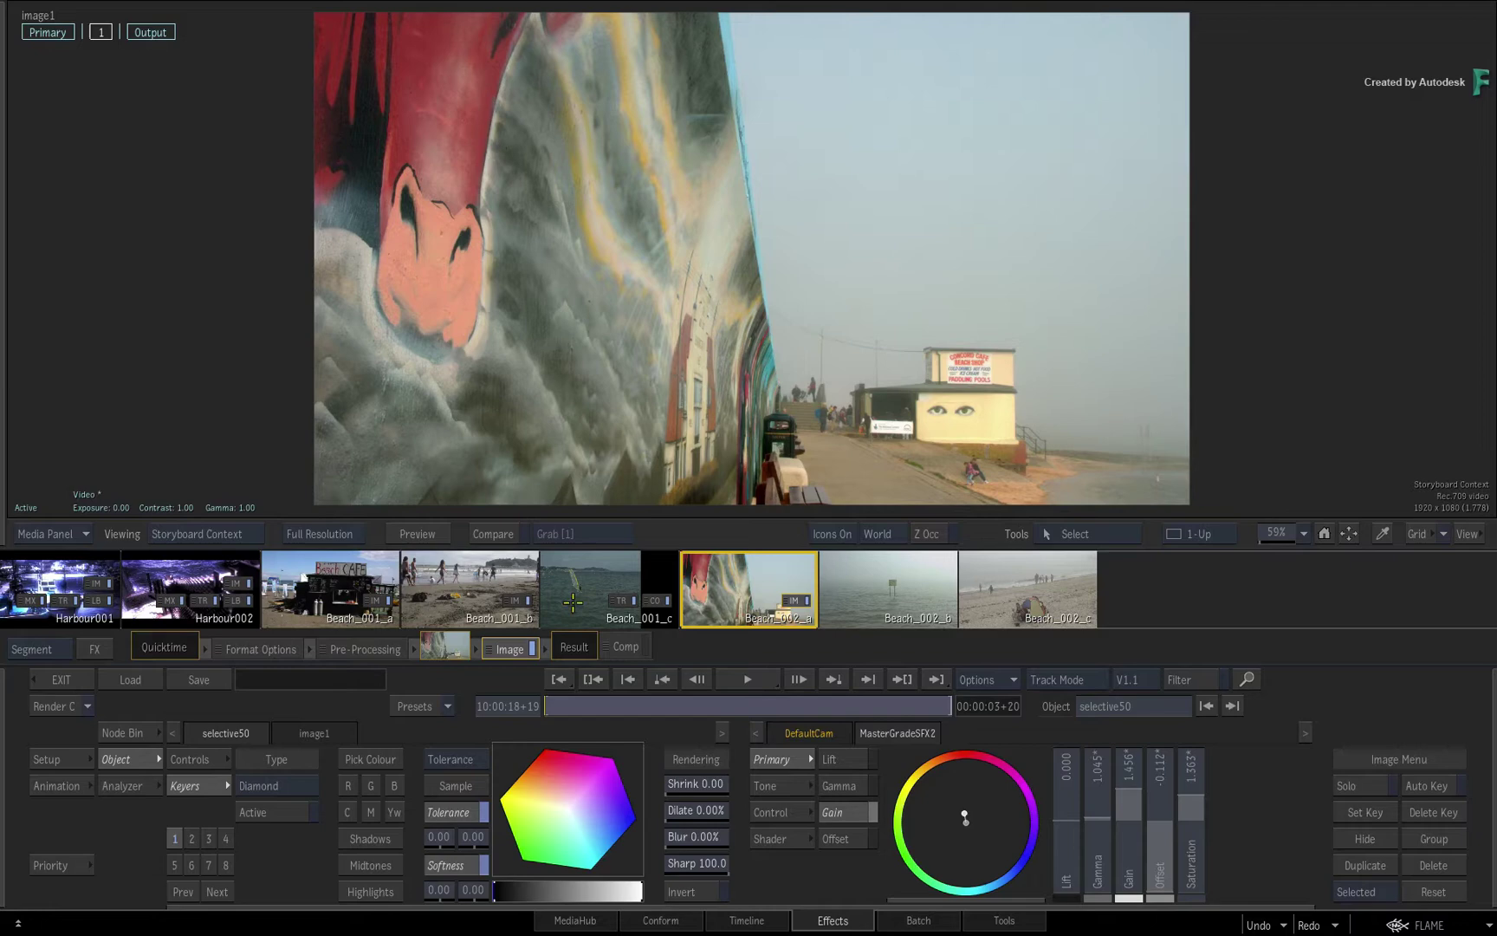
- Review Beach_001_b through Beach_002_c, then return to Beach_002_a at its first frame
{"action": "left_click", "coordinate": [483, 571]}
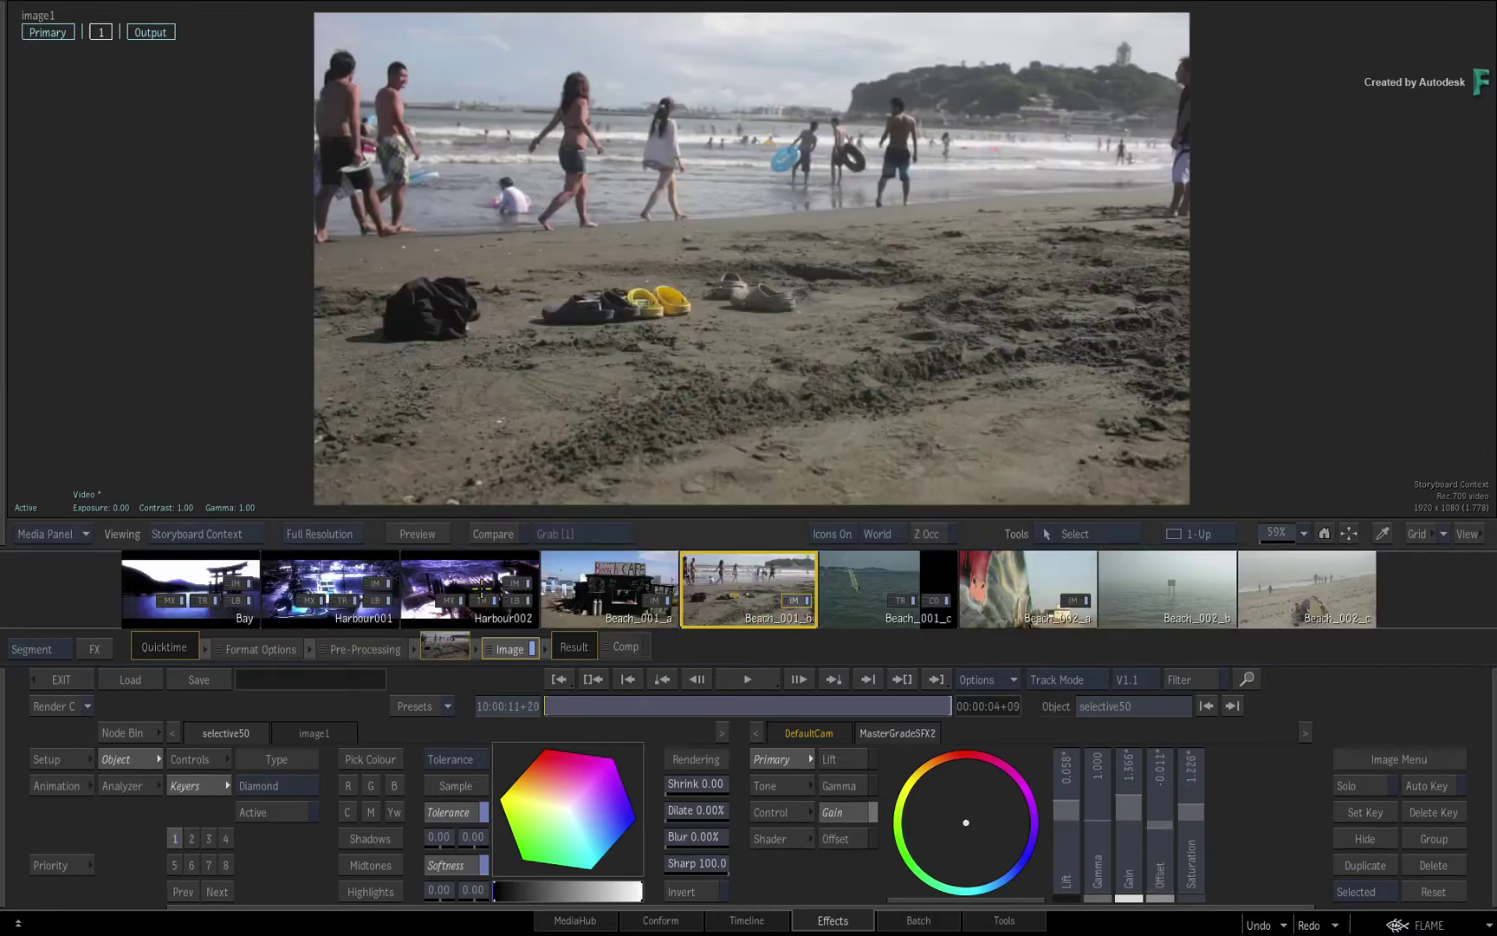
{"action": "left_click", "coordinate": [842, 588]}
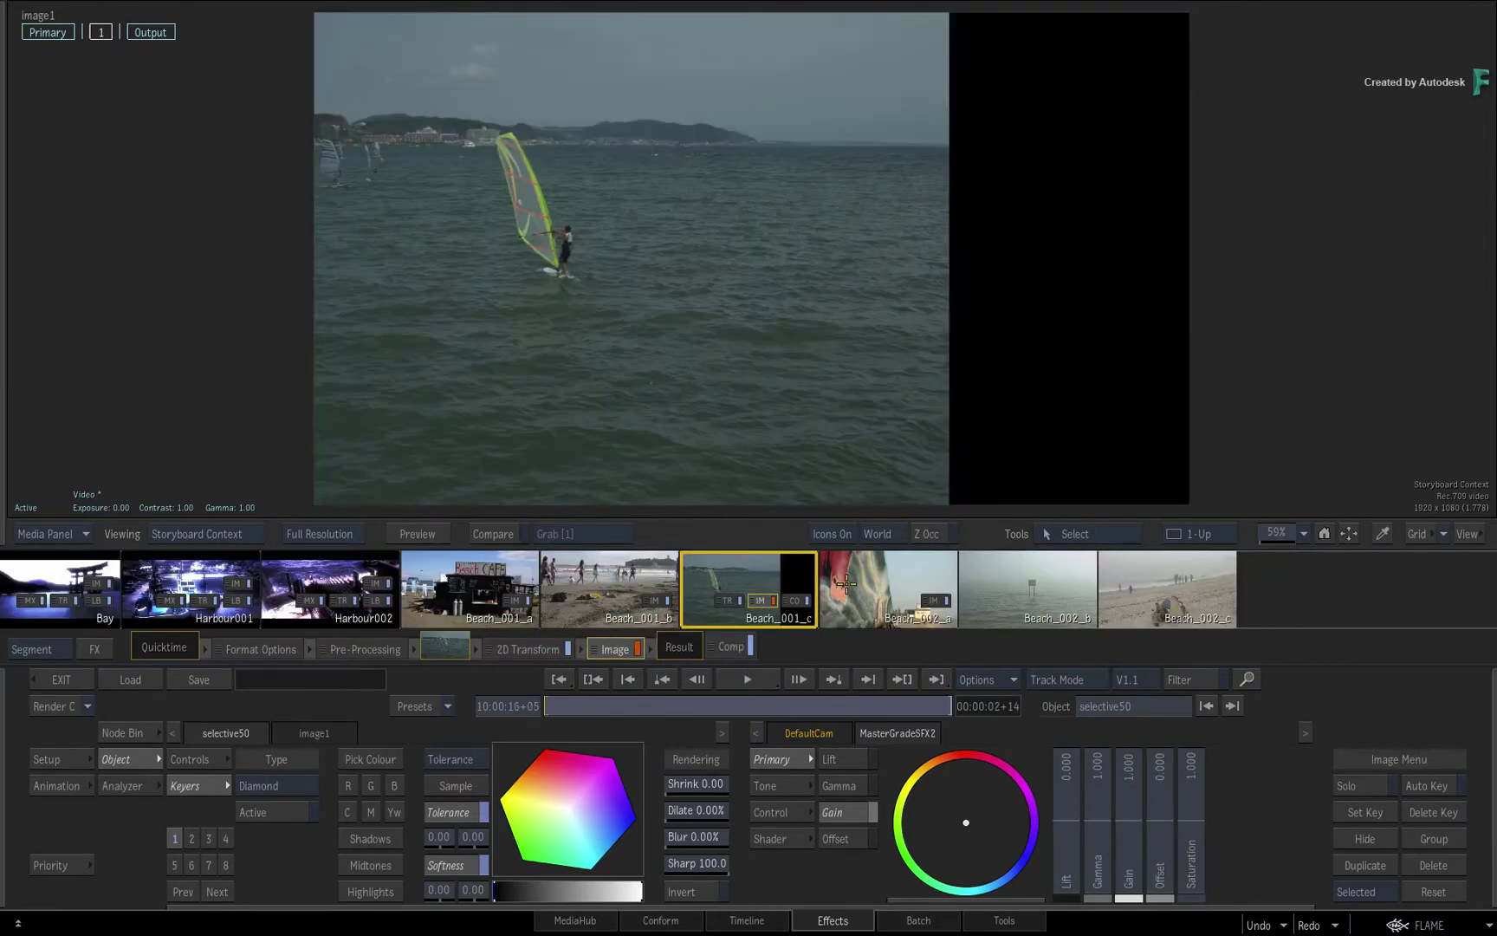
{"action": "left_click", "coordinate": [844, 585]}
{"action": "left_click", "coordinate": [887, 577]}
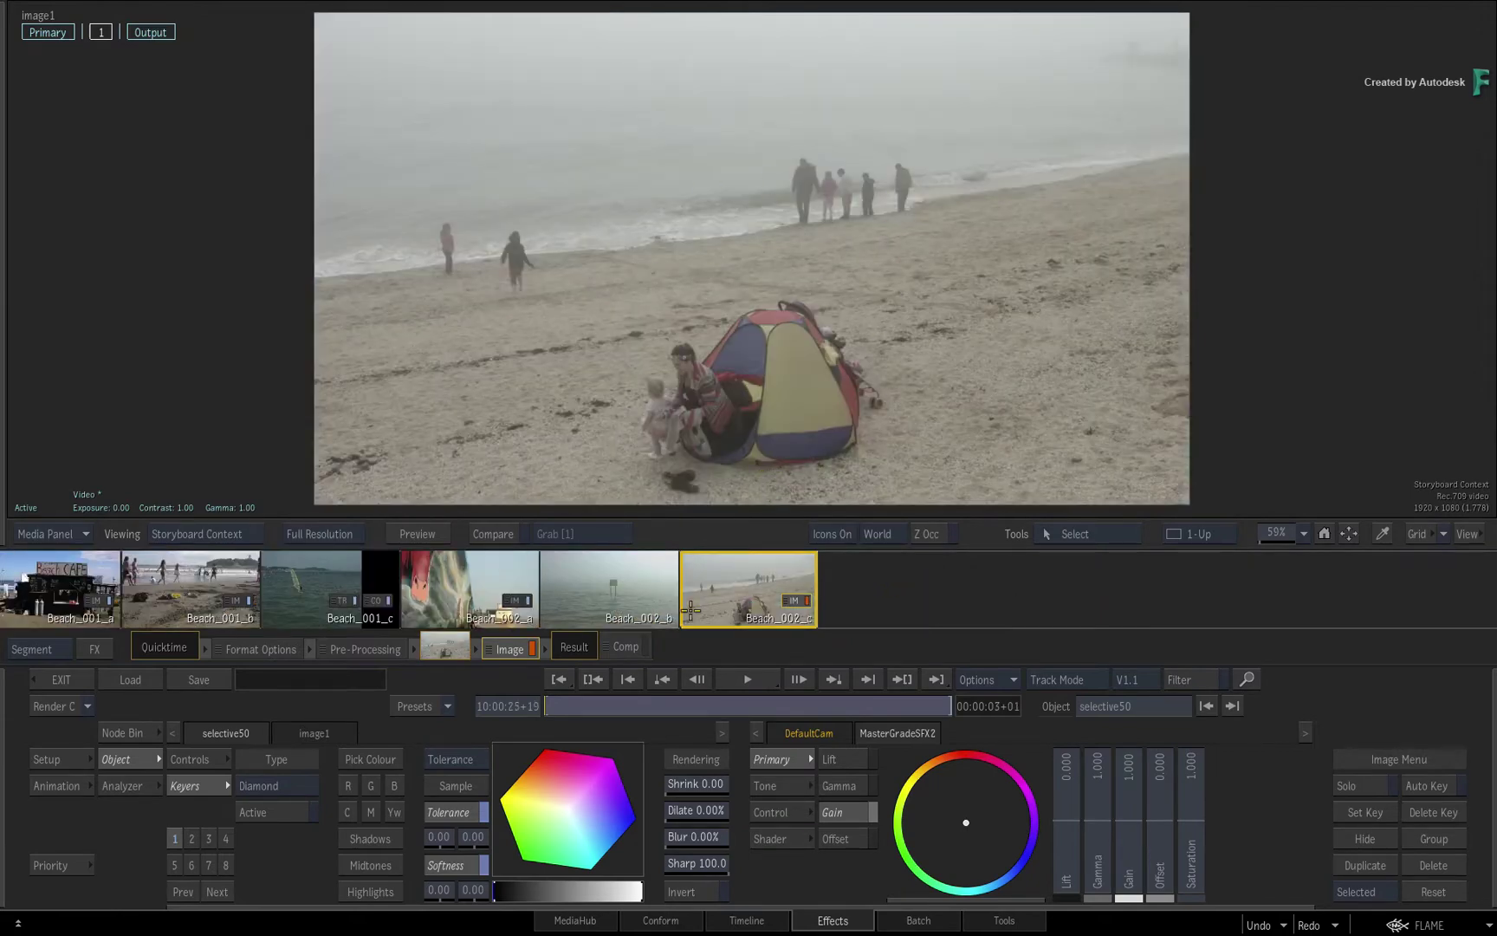
{"action": "left_click", "coordinate": [472, 591]}
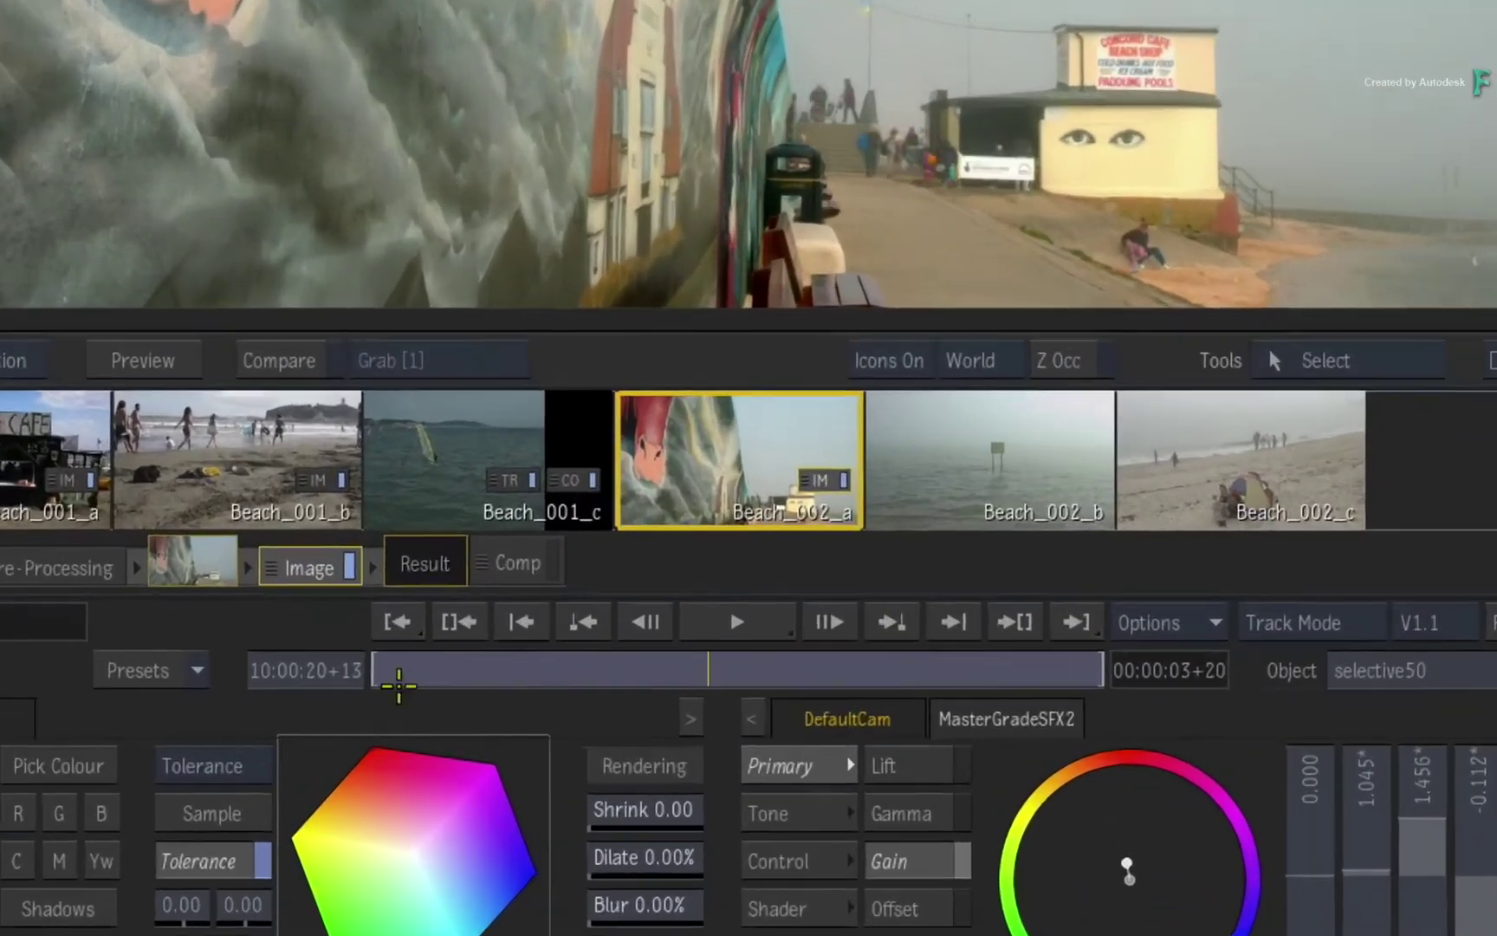
{"action": "left_click_drag", "start_coordinate": [398, 686], "coordinate": [368, 672]}
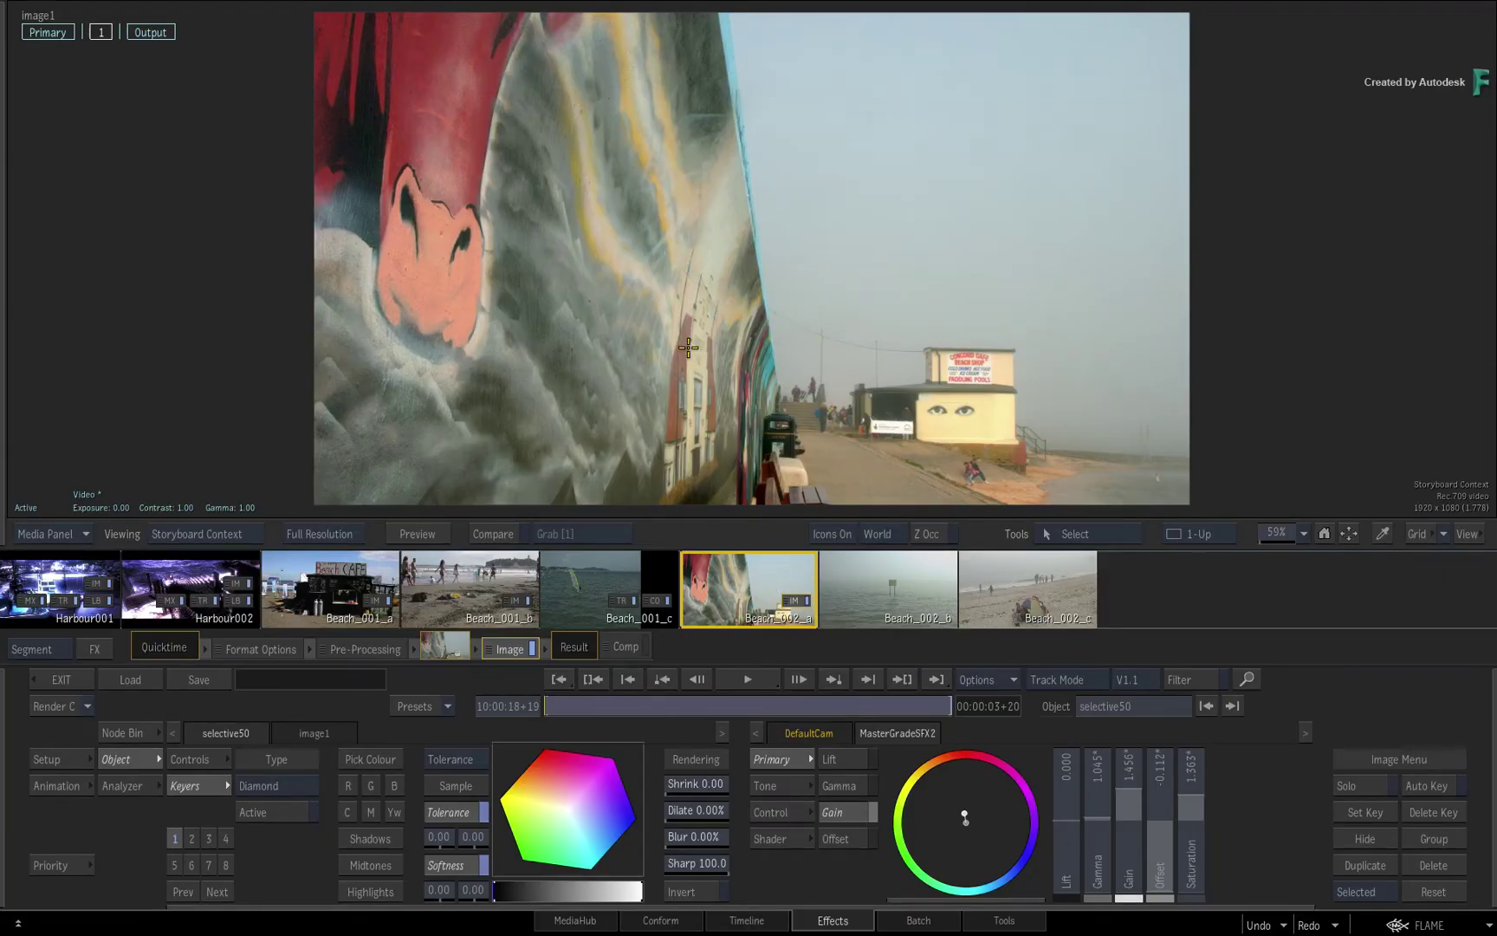
- Toggle the viewer from Output_Comp to Media Front and back to Output_Comp
{"action": "key", "text": "F4"}
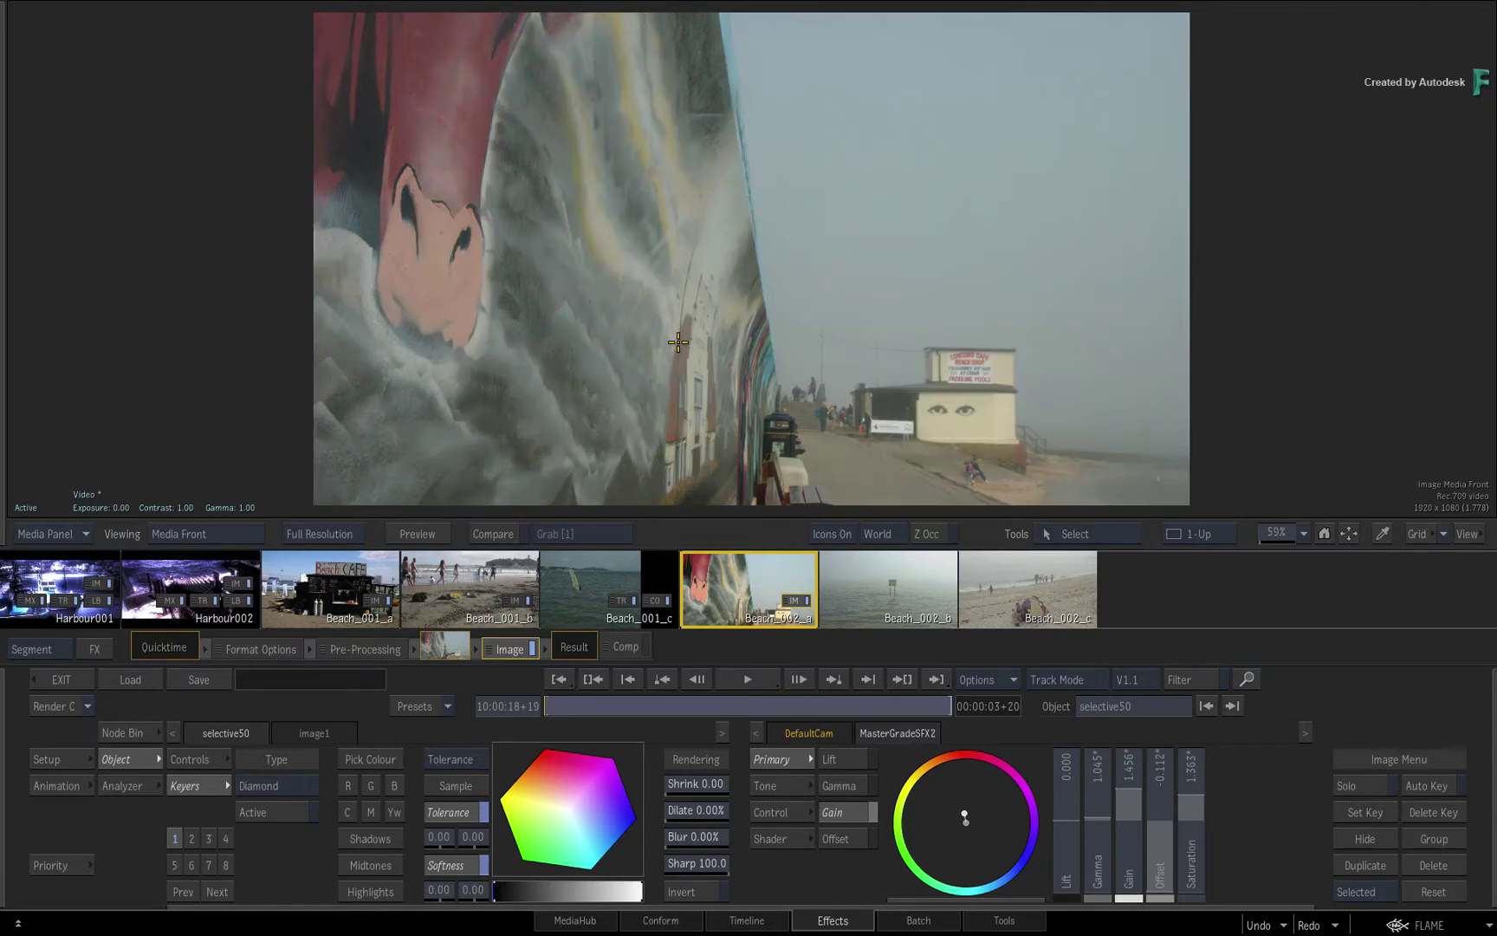
{"action": "key", "text": "F1"}
{"action": "key", "text": "F4"}
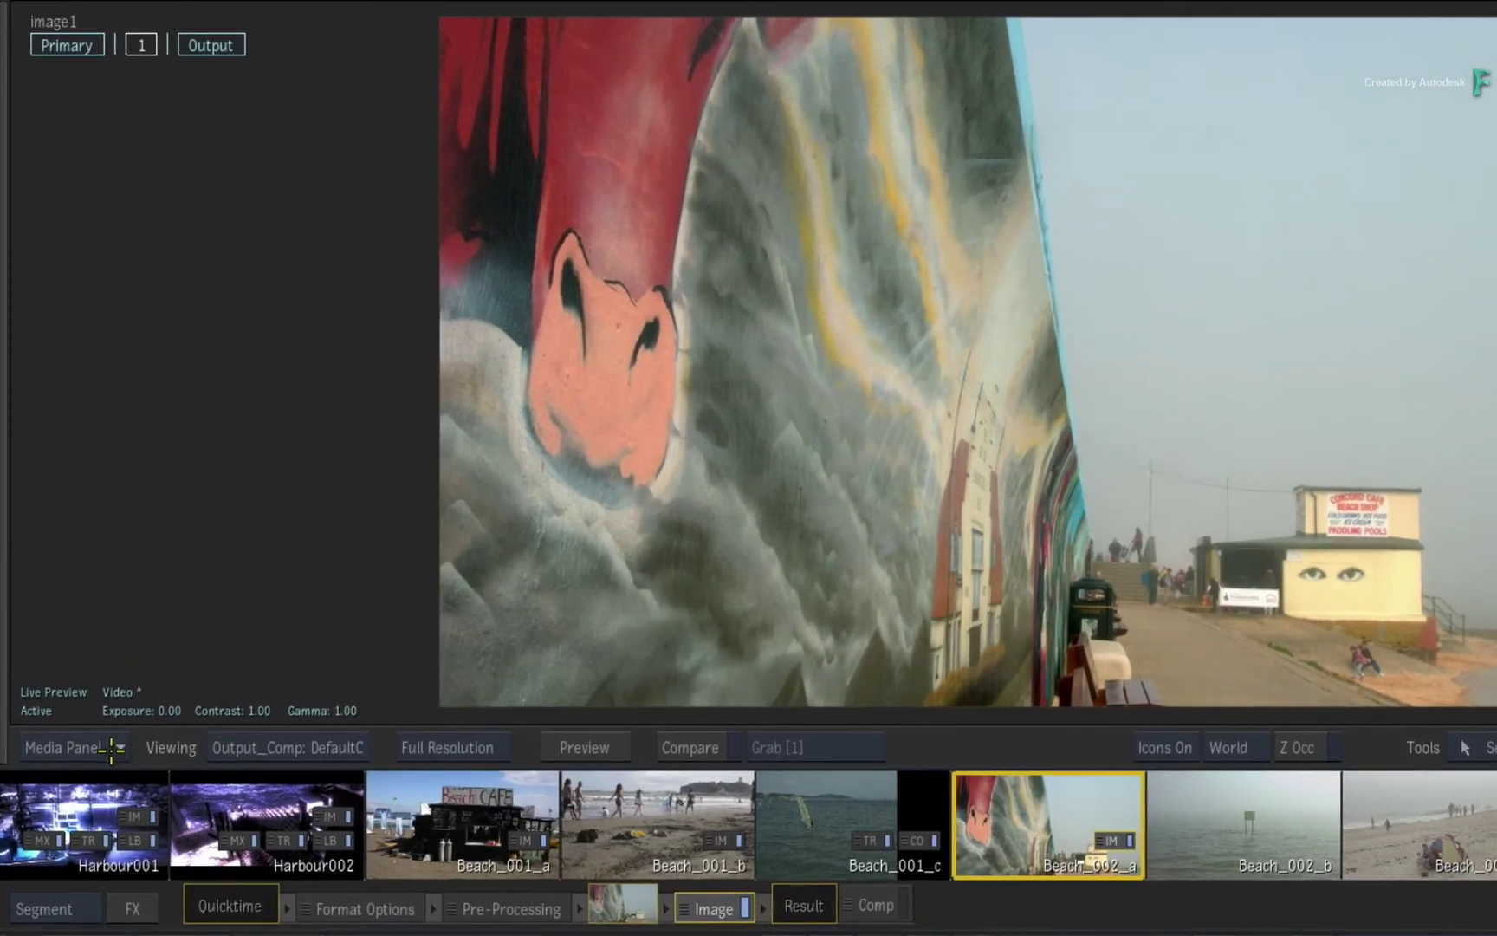
- Show the Media Panel with its workspace tree, then hide and restore it
{"action": "left_click", "coordinate": [111, 748]}
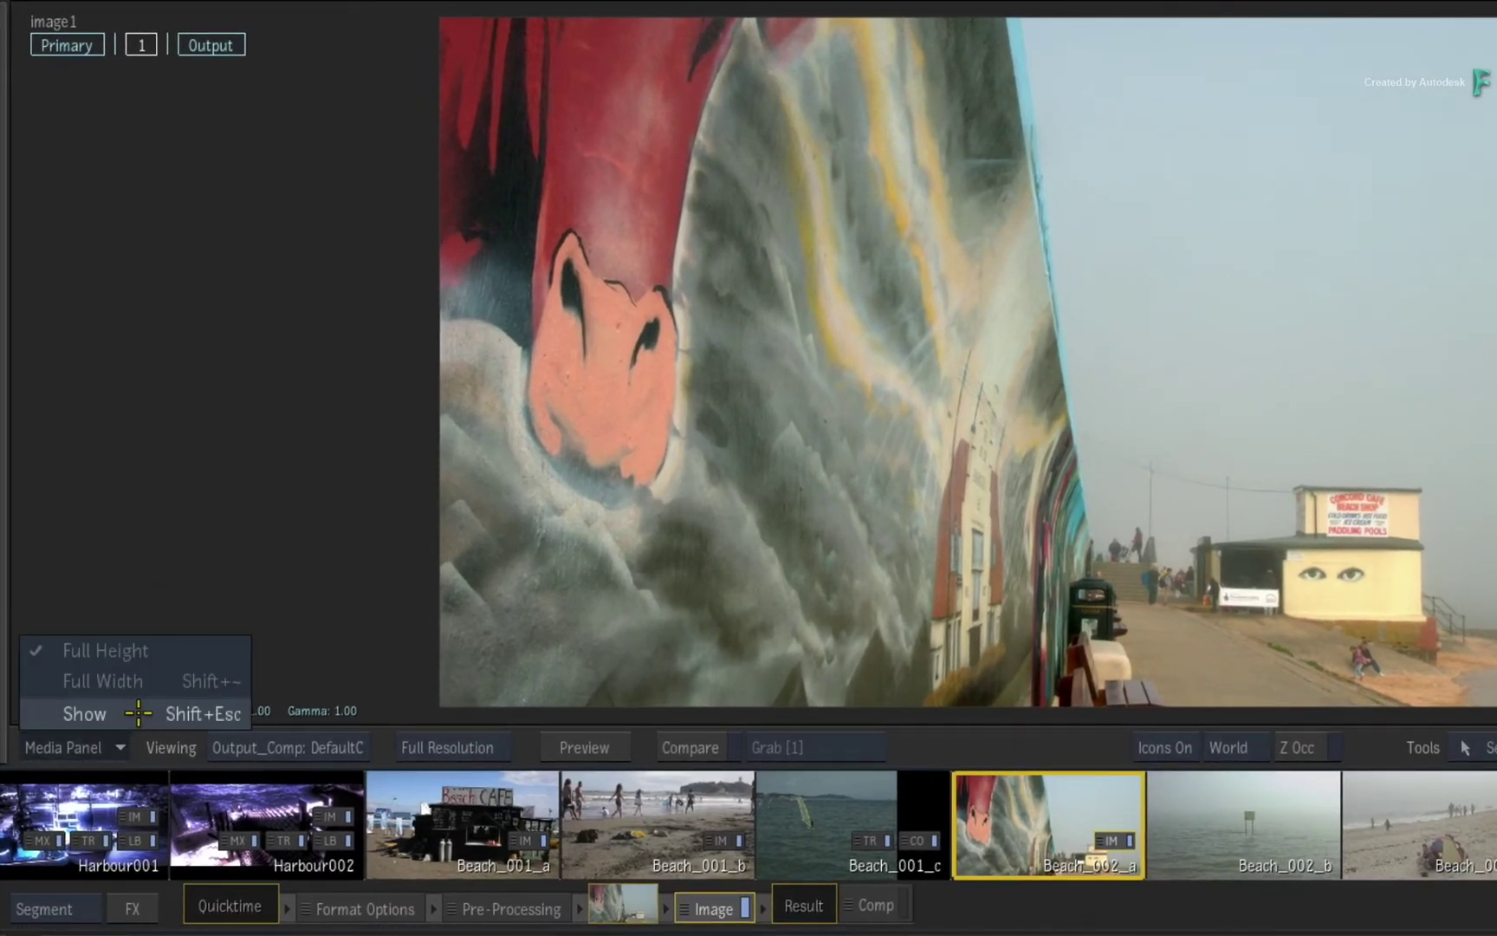
{"action": "left_click", "coordinate": [138, 713]}
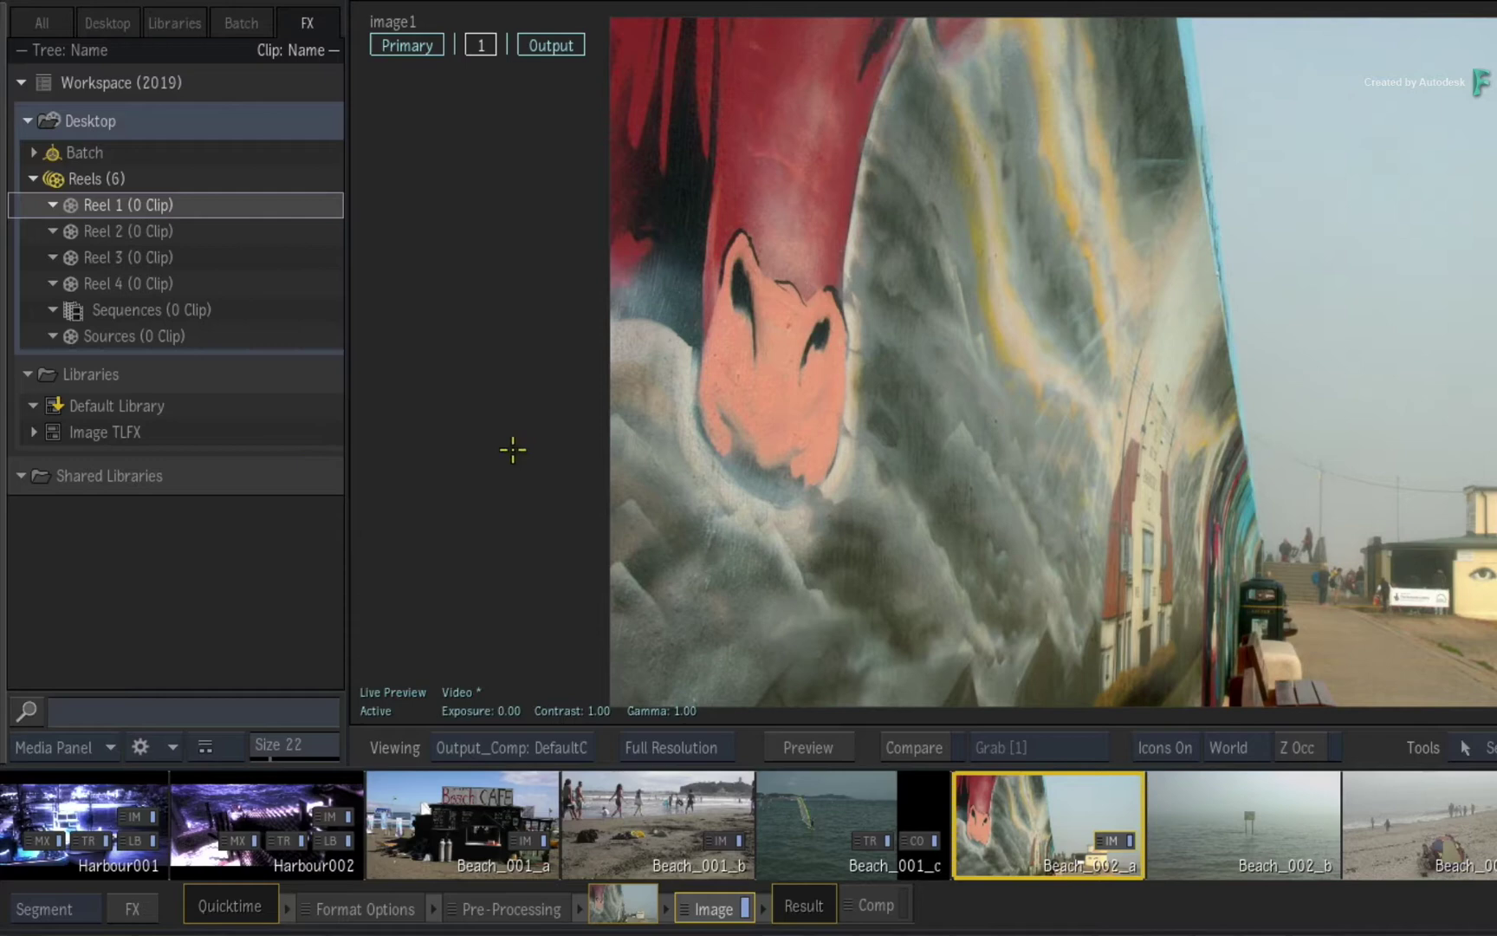
{"action": "key", "text": "ctrl+Tab"}
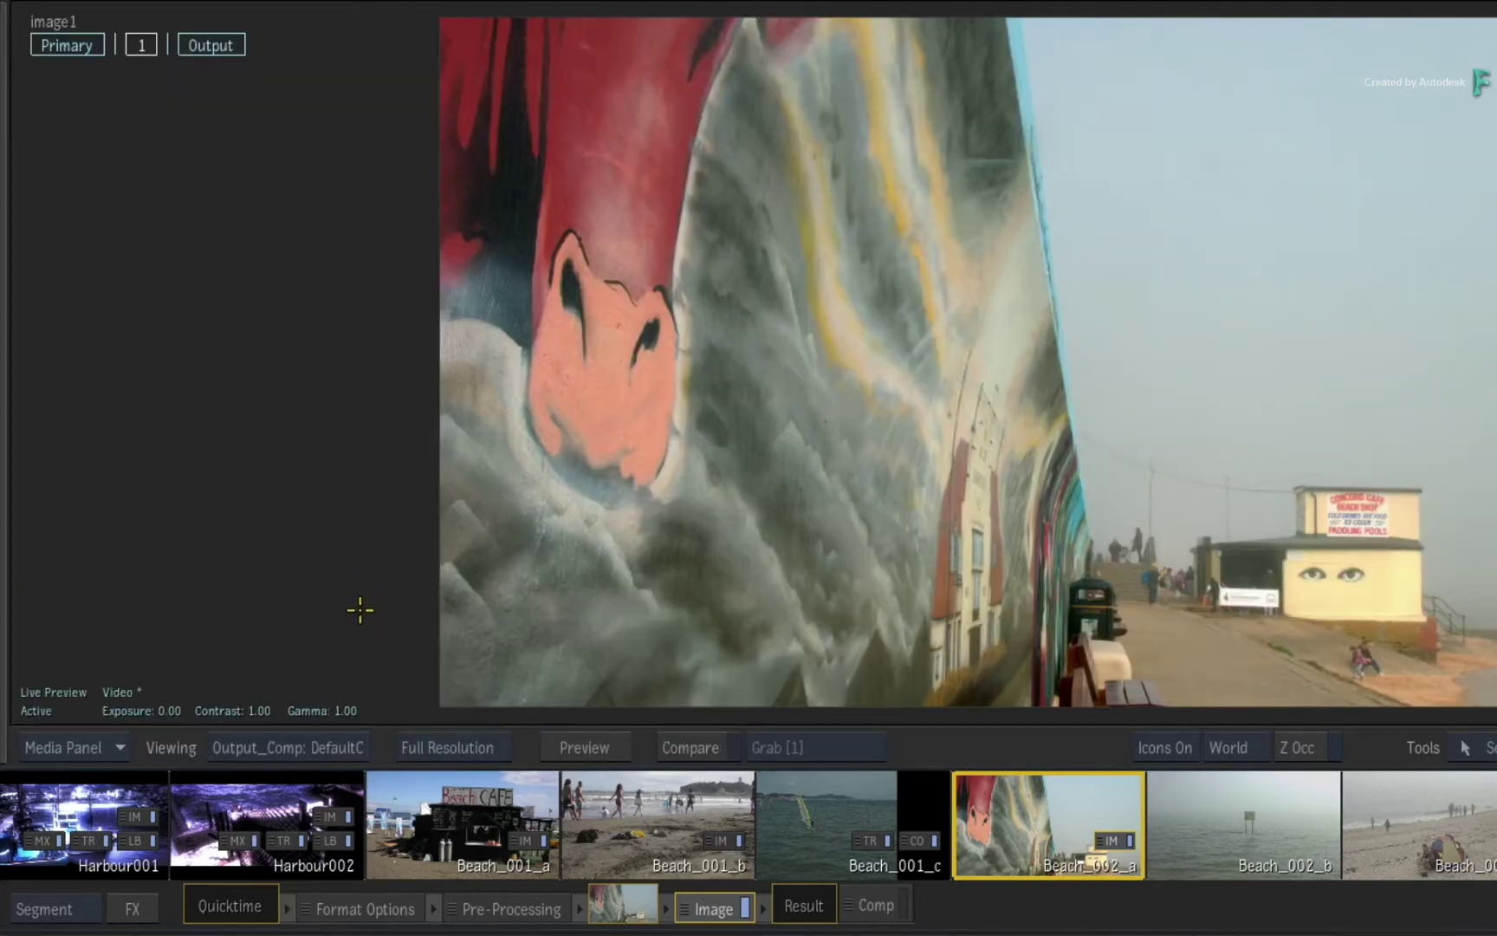
{"action": "left_click", "coordinate": [12, 547]}
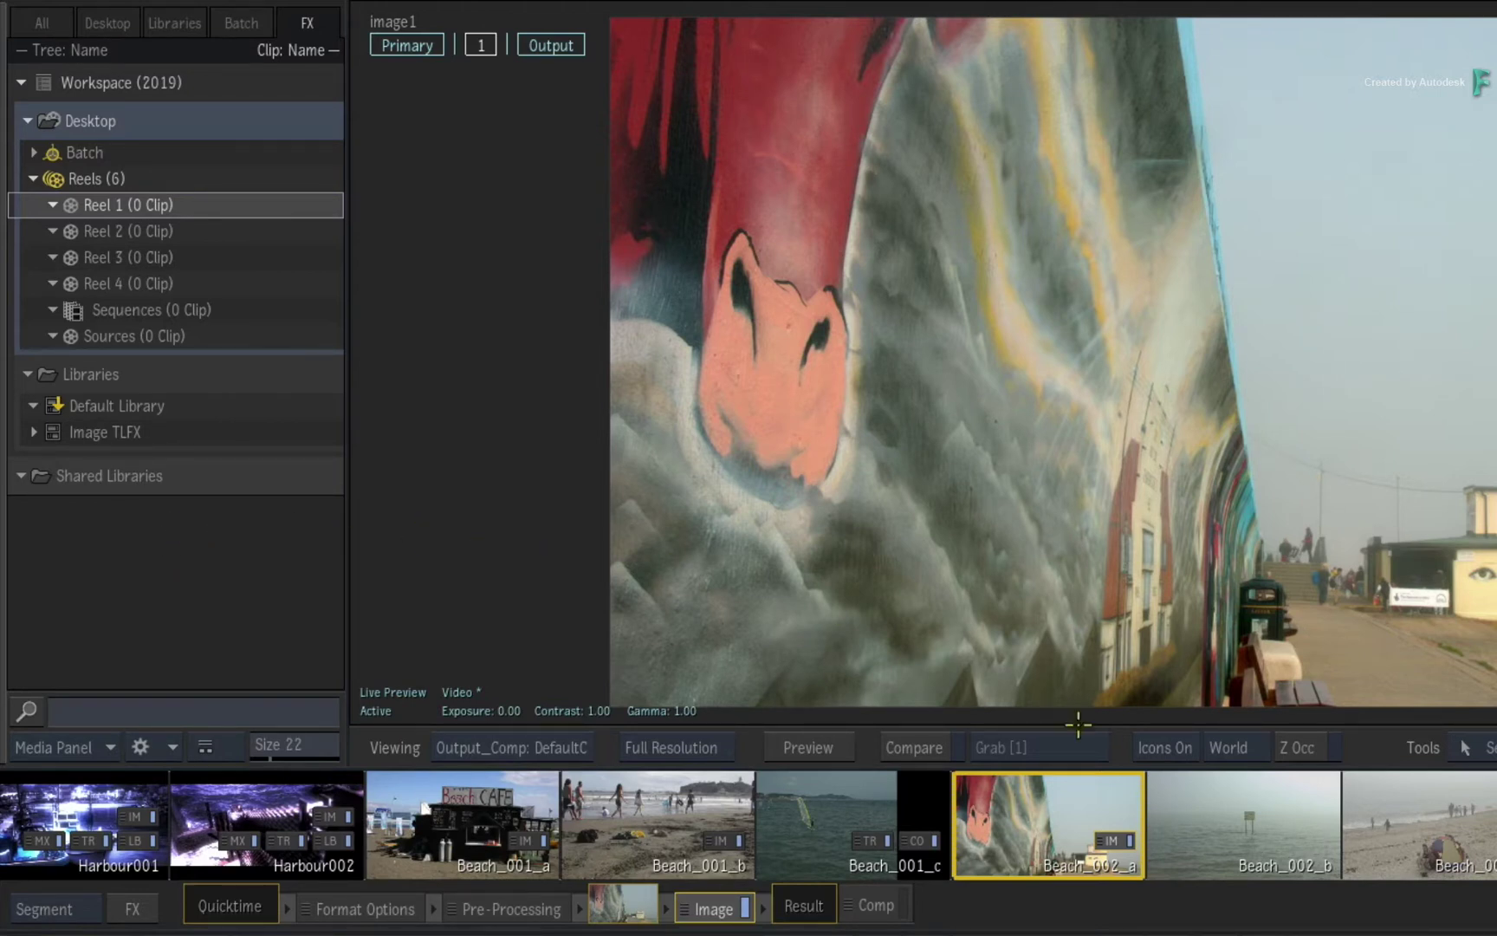
- Drag Beach_002_a's IM effect into Reel 1 as an FX clip and select it
{"action": "left_click_drag", "start_coordinate": [1102, 837], "coordinate": [1070, 801]}
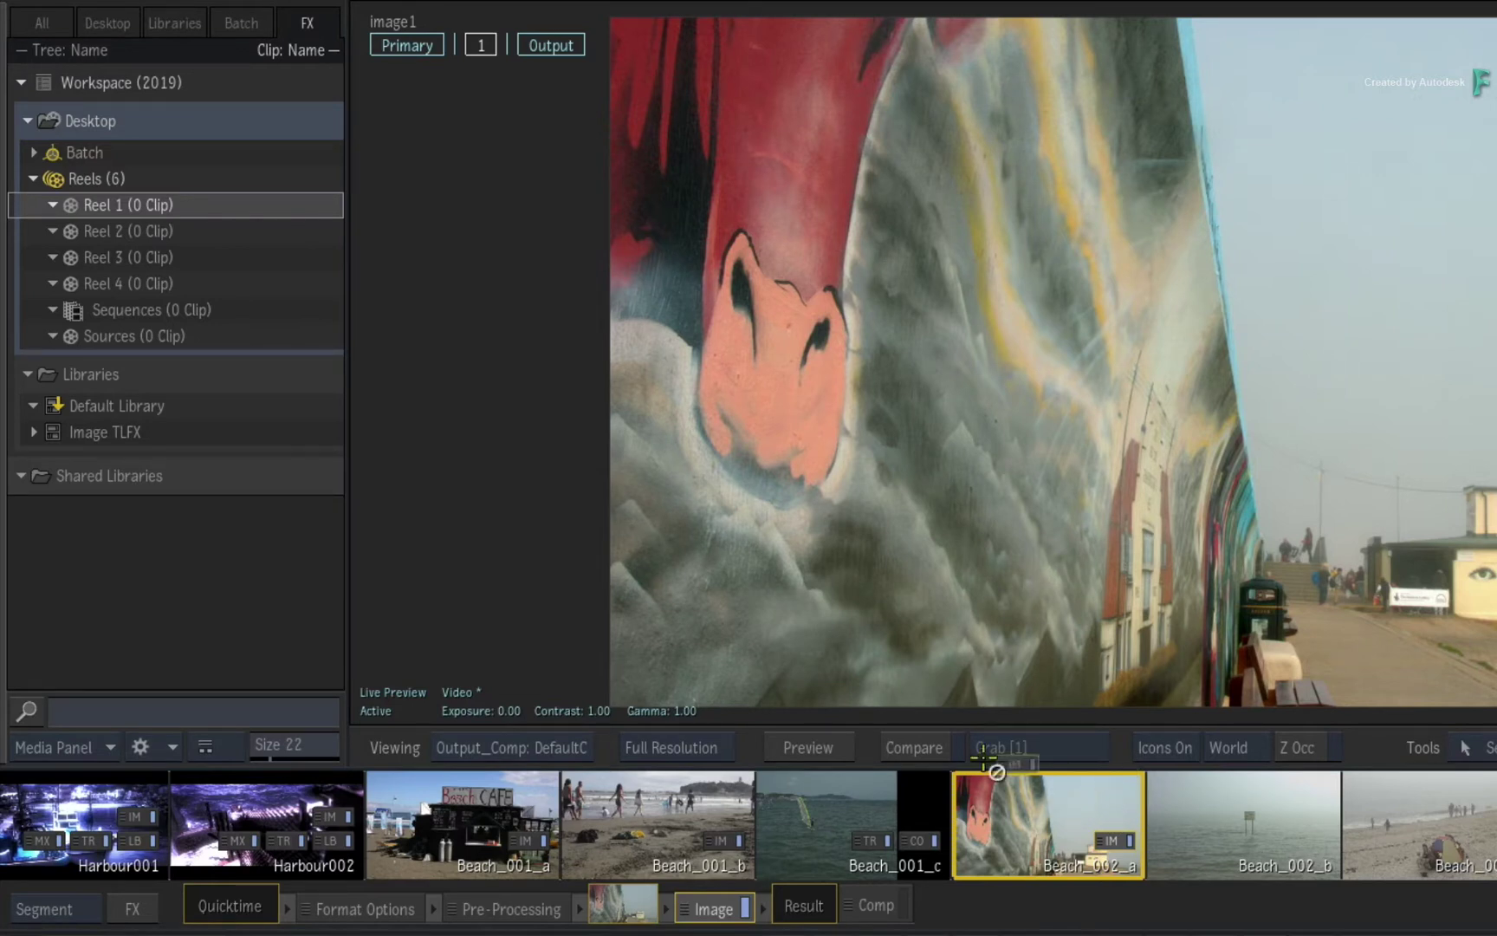
{"action": "left_click_drag", "start_coordinate": [1072, 801], "coordinate": [216, 203]}
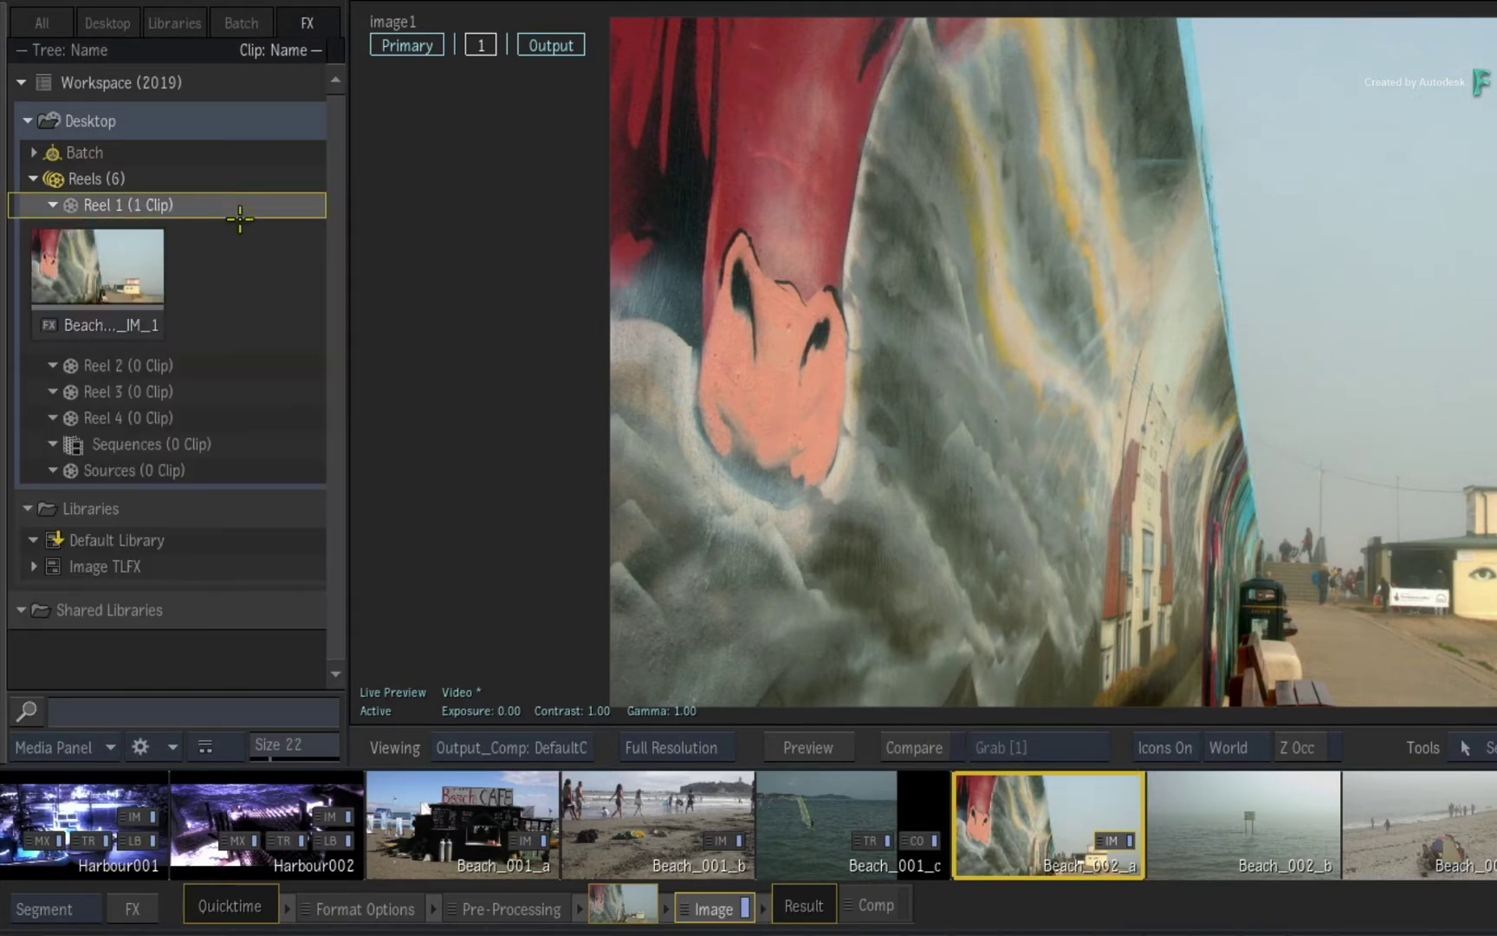
{"action": "left_click", "coordinate": [104, 277]}
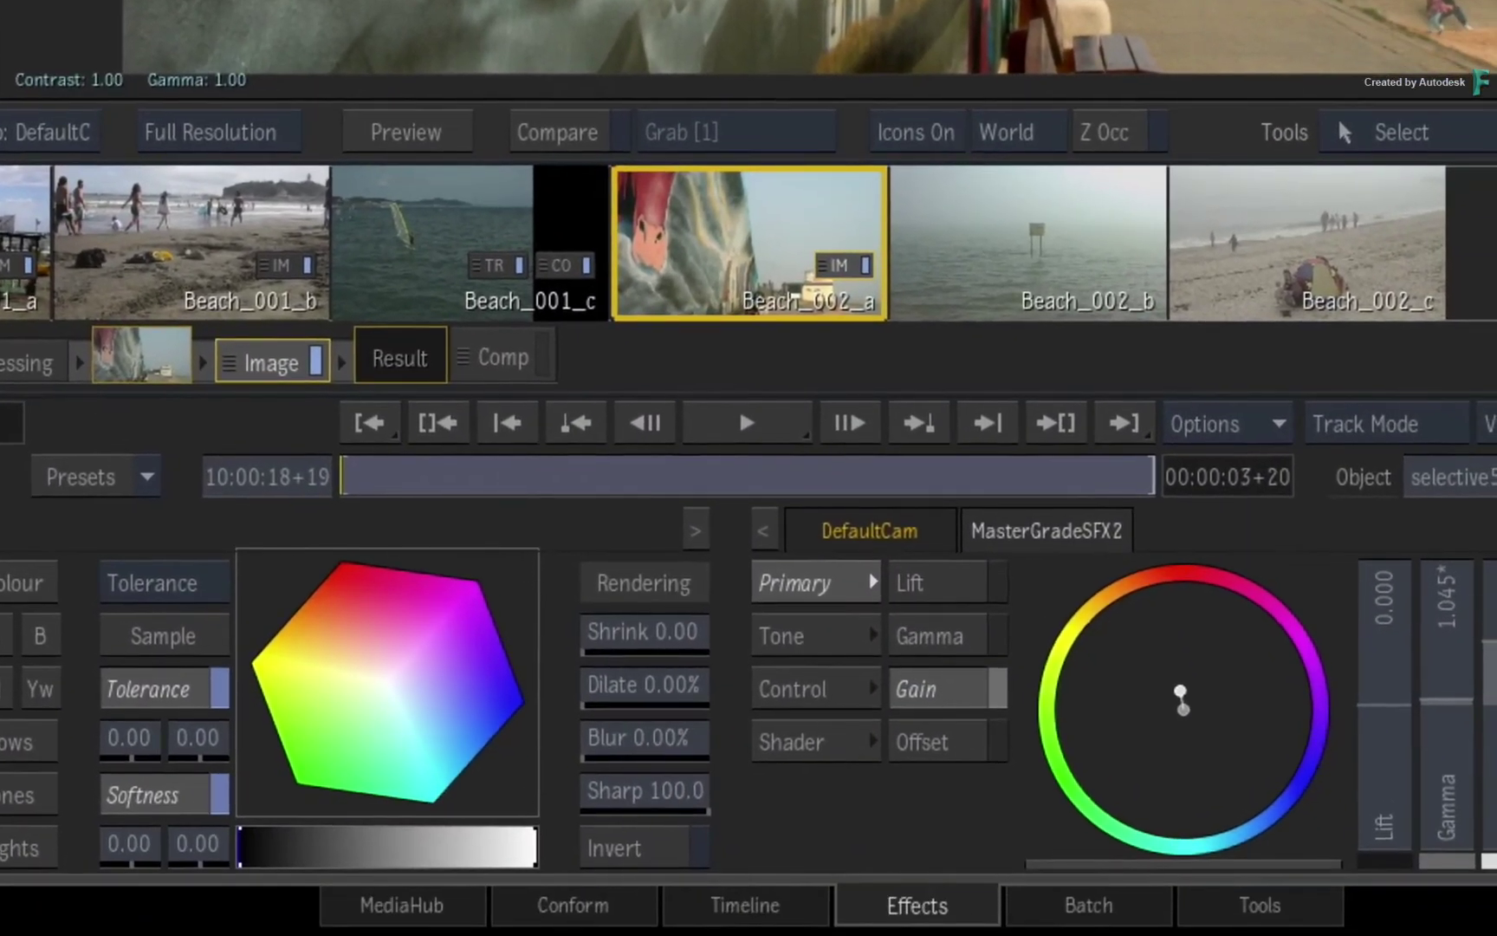
{"action": "right_click", "coordinate": [298, 394]}
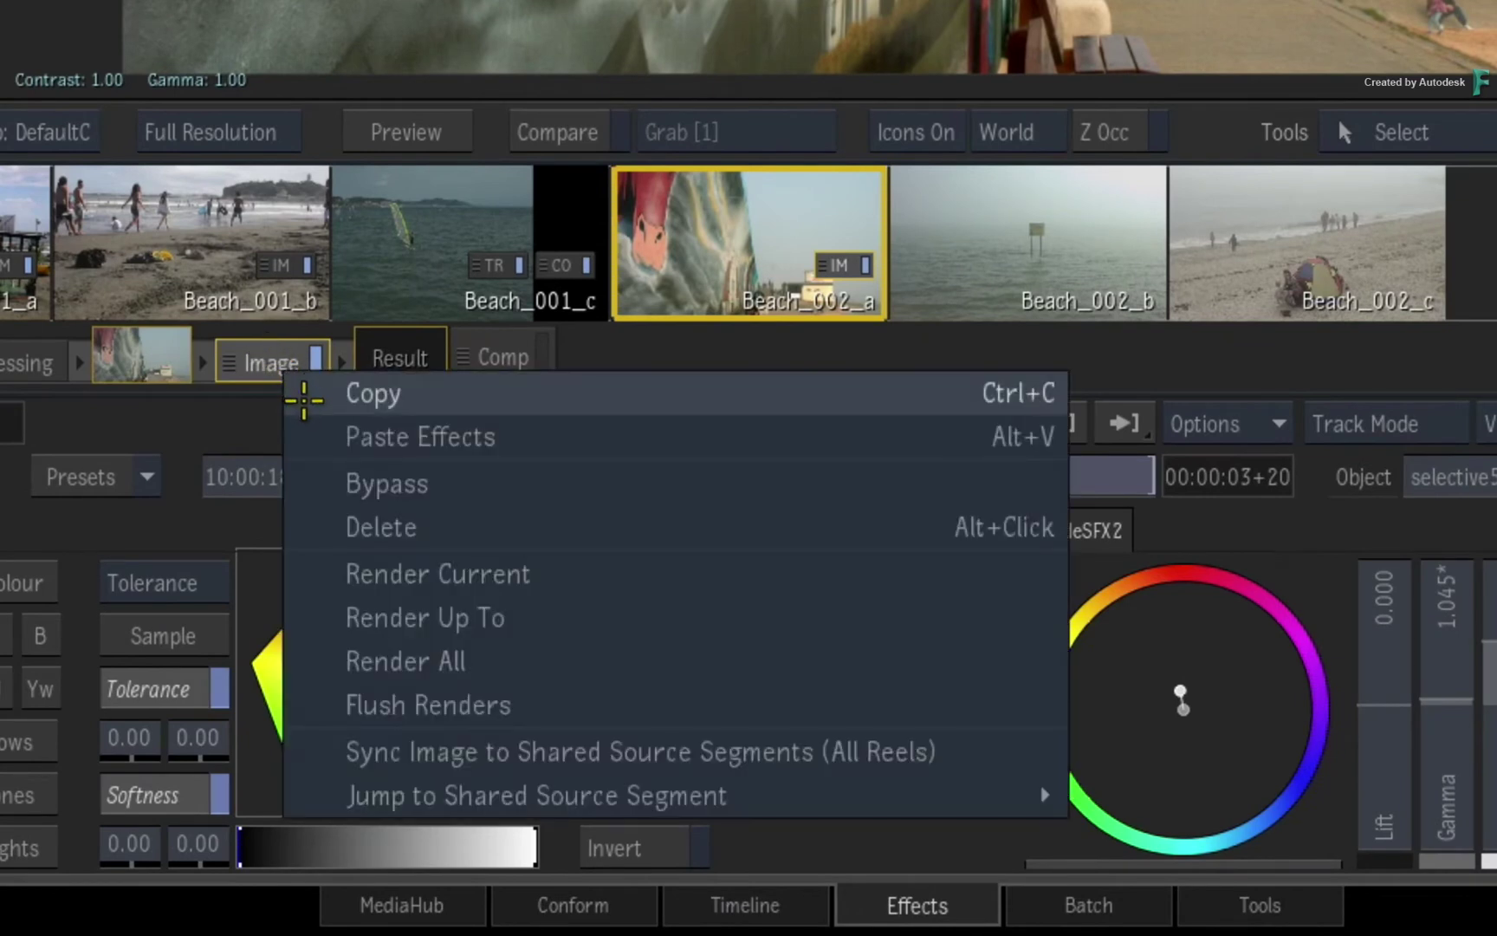
{"action": "left_click", "coordinate": [174, 414]}
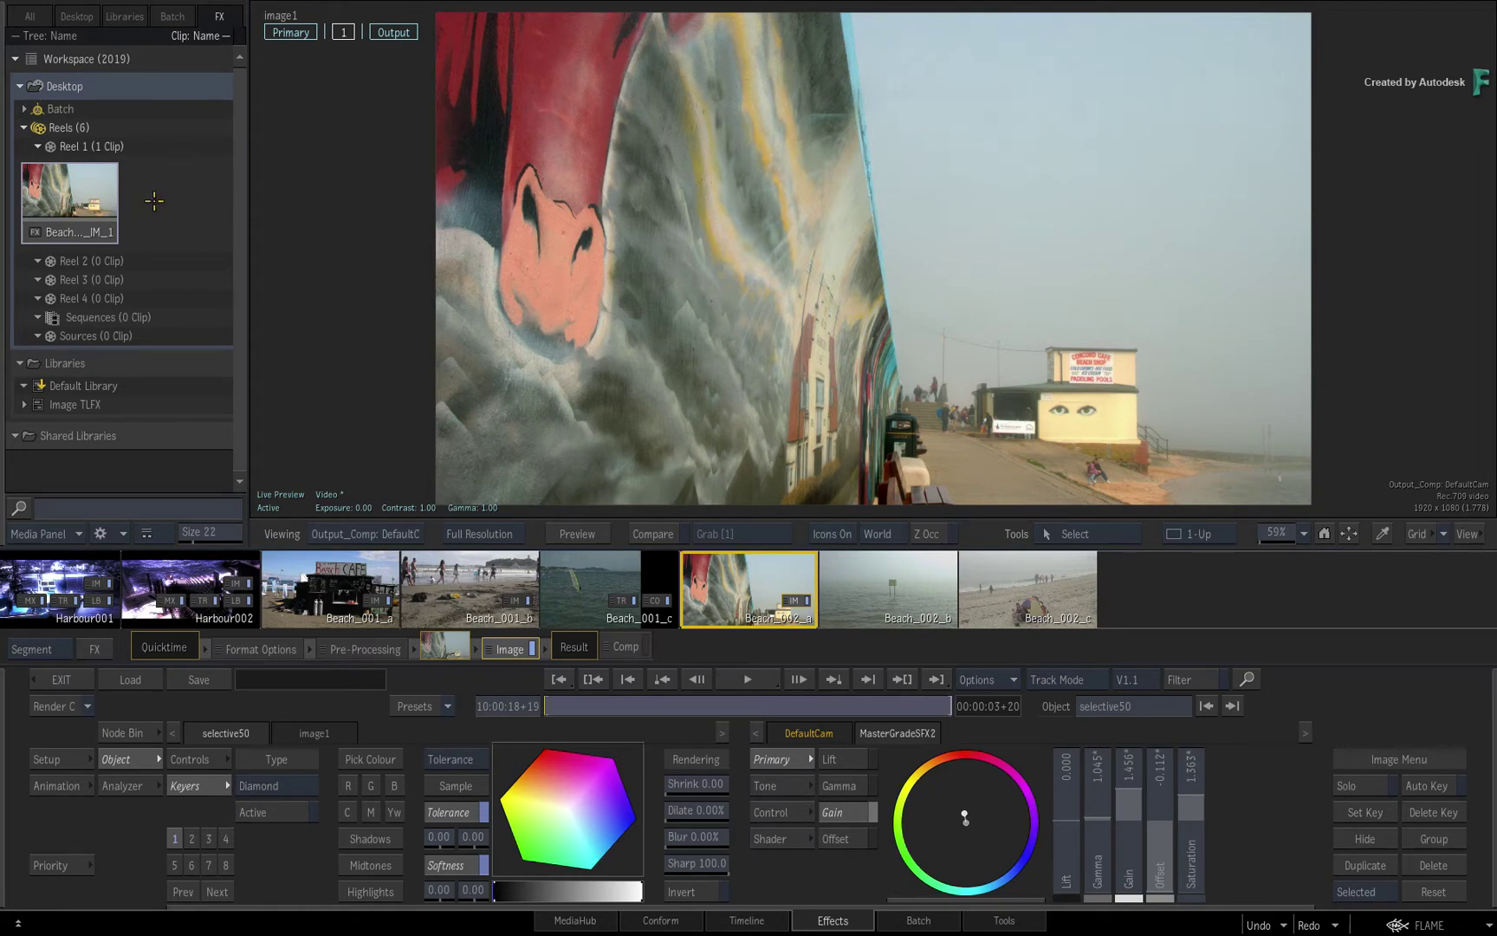
- Drop the Reel 1 grade clip onto Beach_002_b and Beach_002_c, then view graded Beach_002_c
{"action": "left_click_drag", "start_coordinate": [70, 200], "coordinate": [889, 585]}
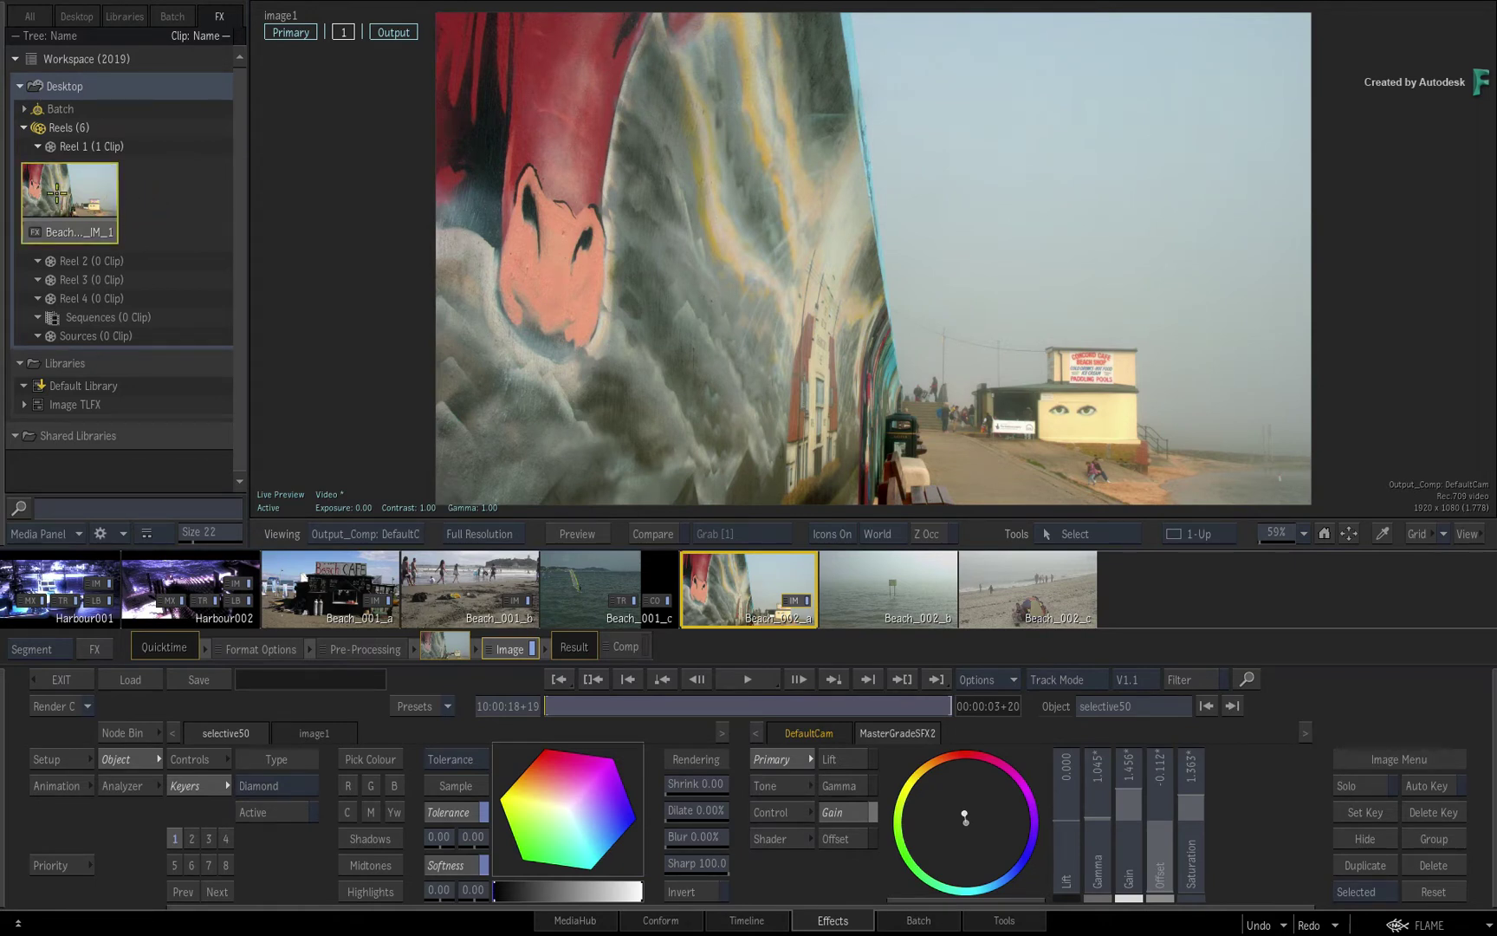
{"action": "left_click", "coordinate": [853, 582]}
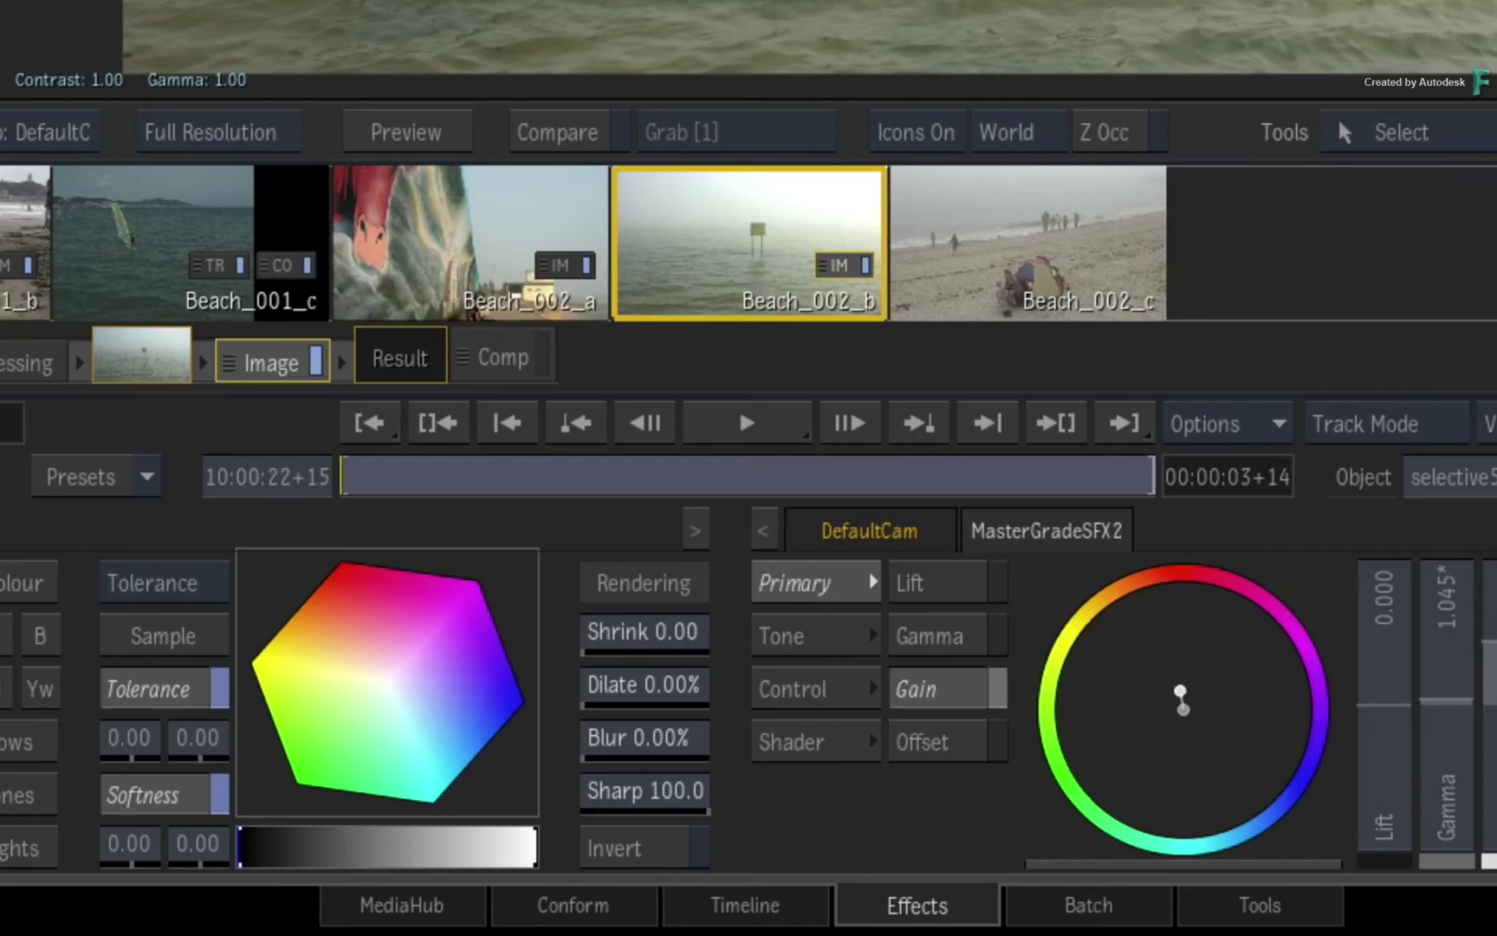
{"action": "left_click", "coordinate": [268, 359]}
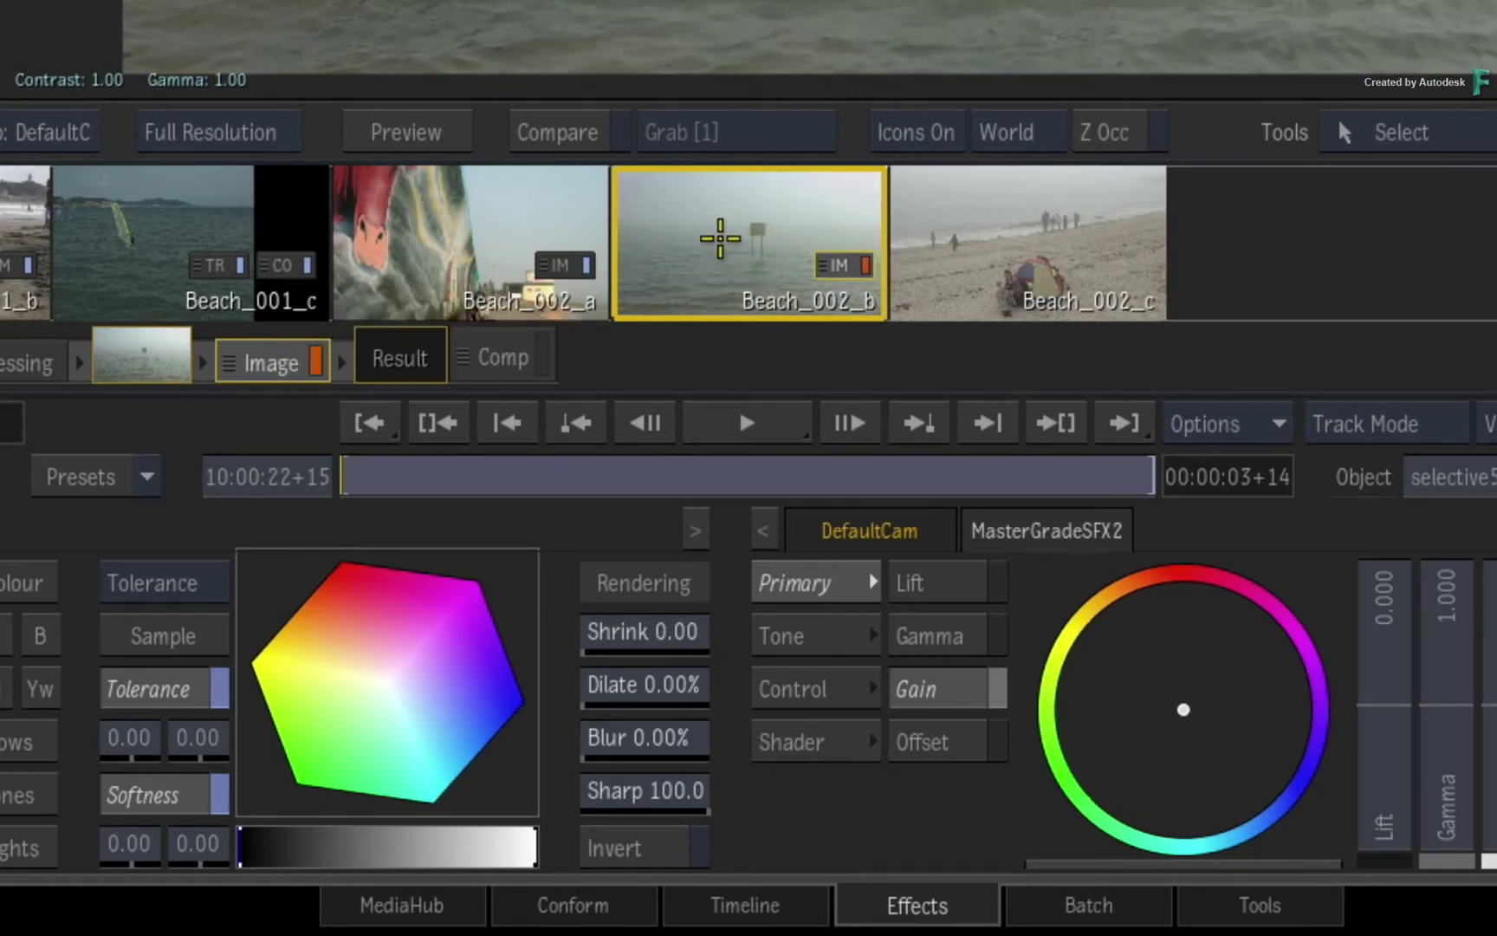
{"action": "left_click", "coordinate": [1038, 229]}
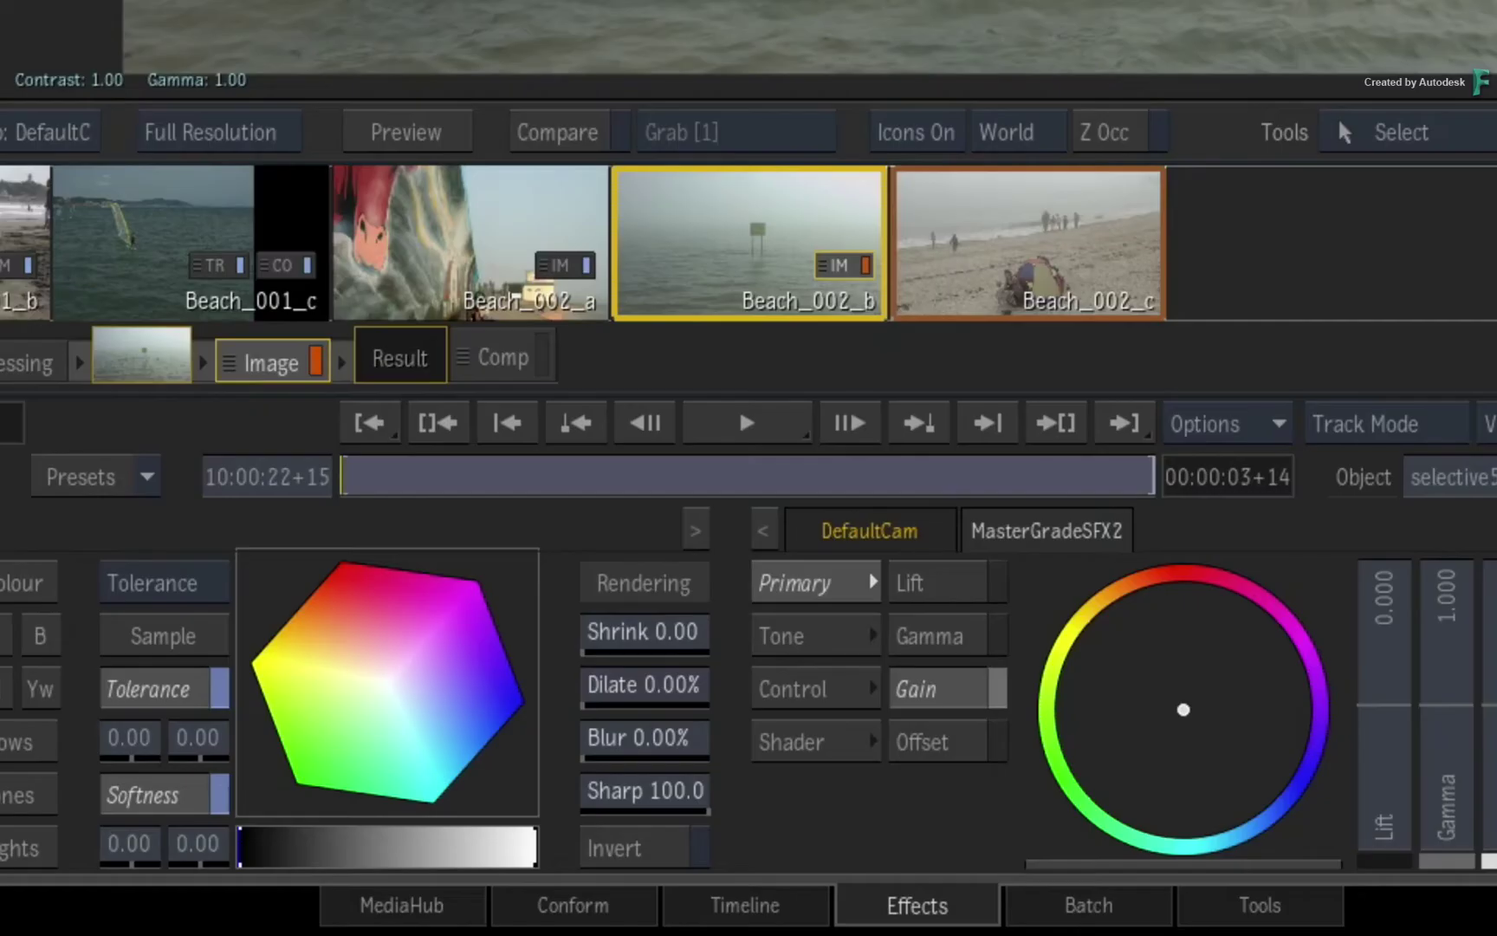
{"action": "left_click_drag", "start_coordinate": [815, 207], "coordinate": [702, 230]}
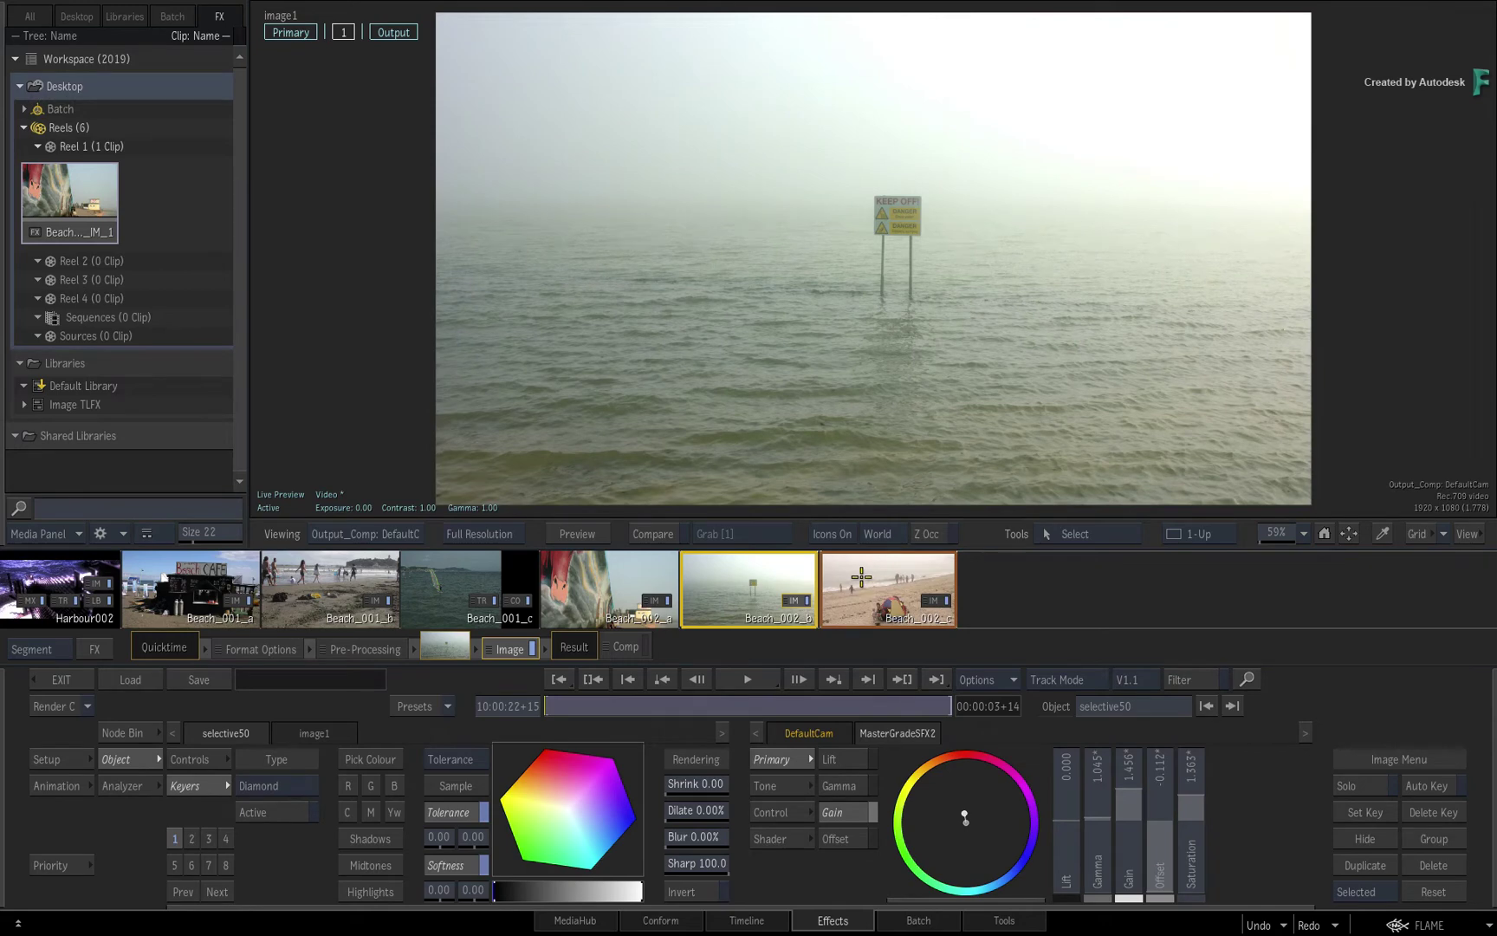
{"action": "left_click", "coordinate": [861, 579]}
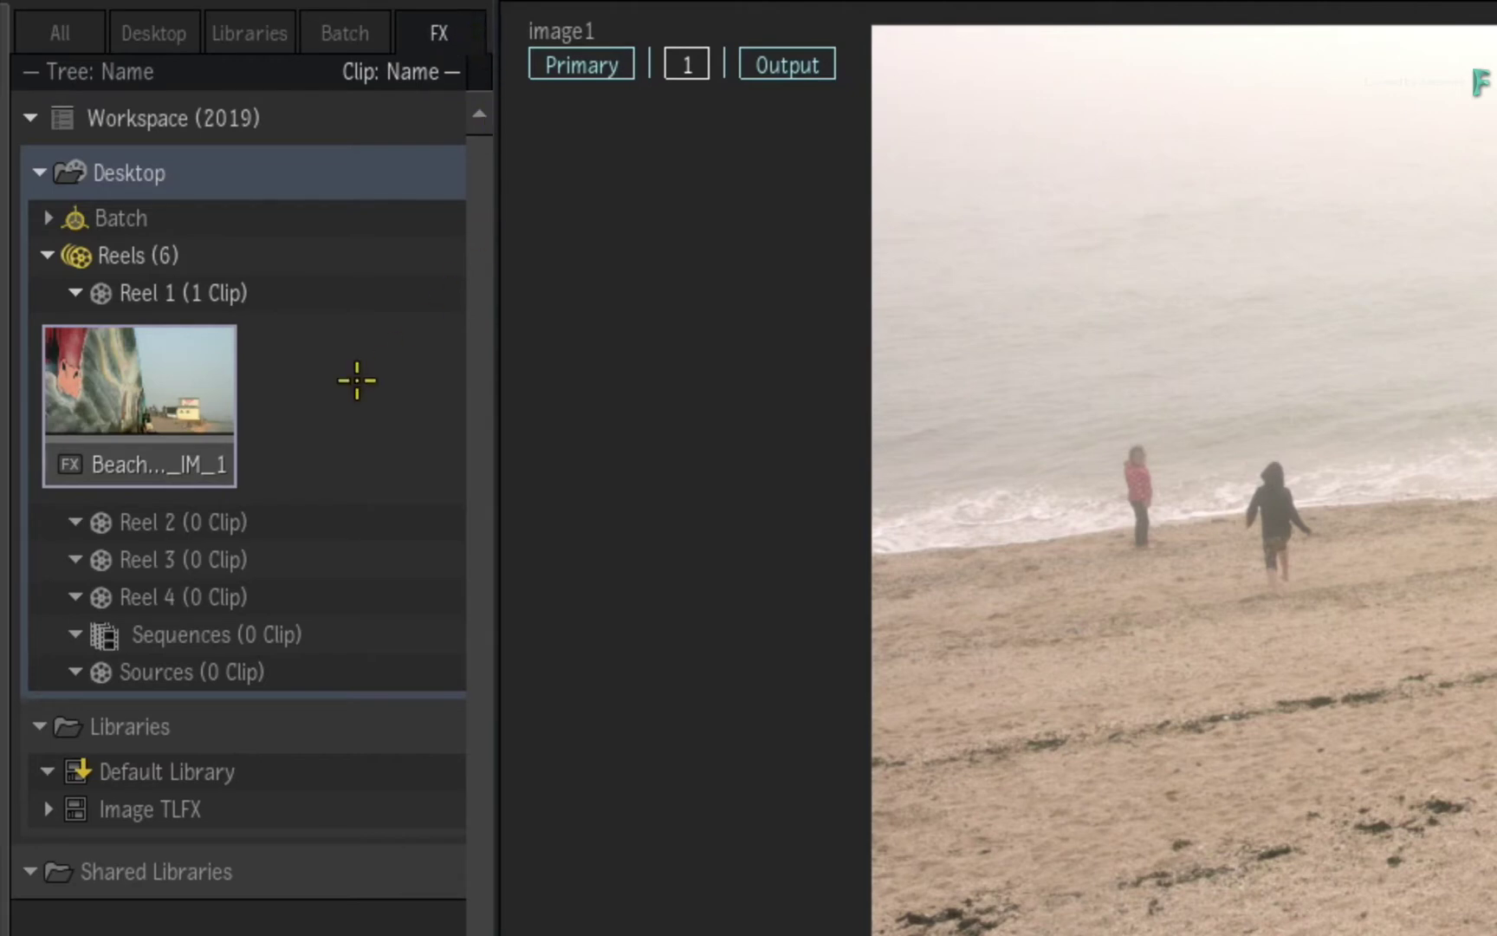
{"action": "left_click", "coordinate": [151, 396]}
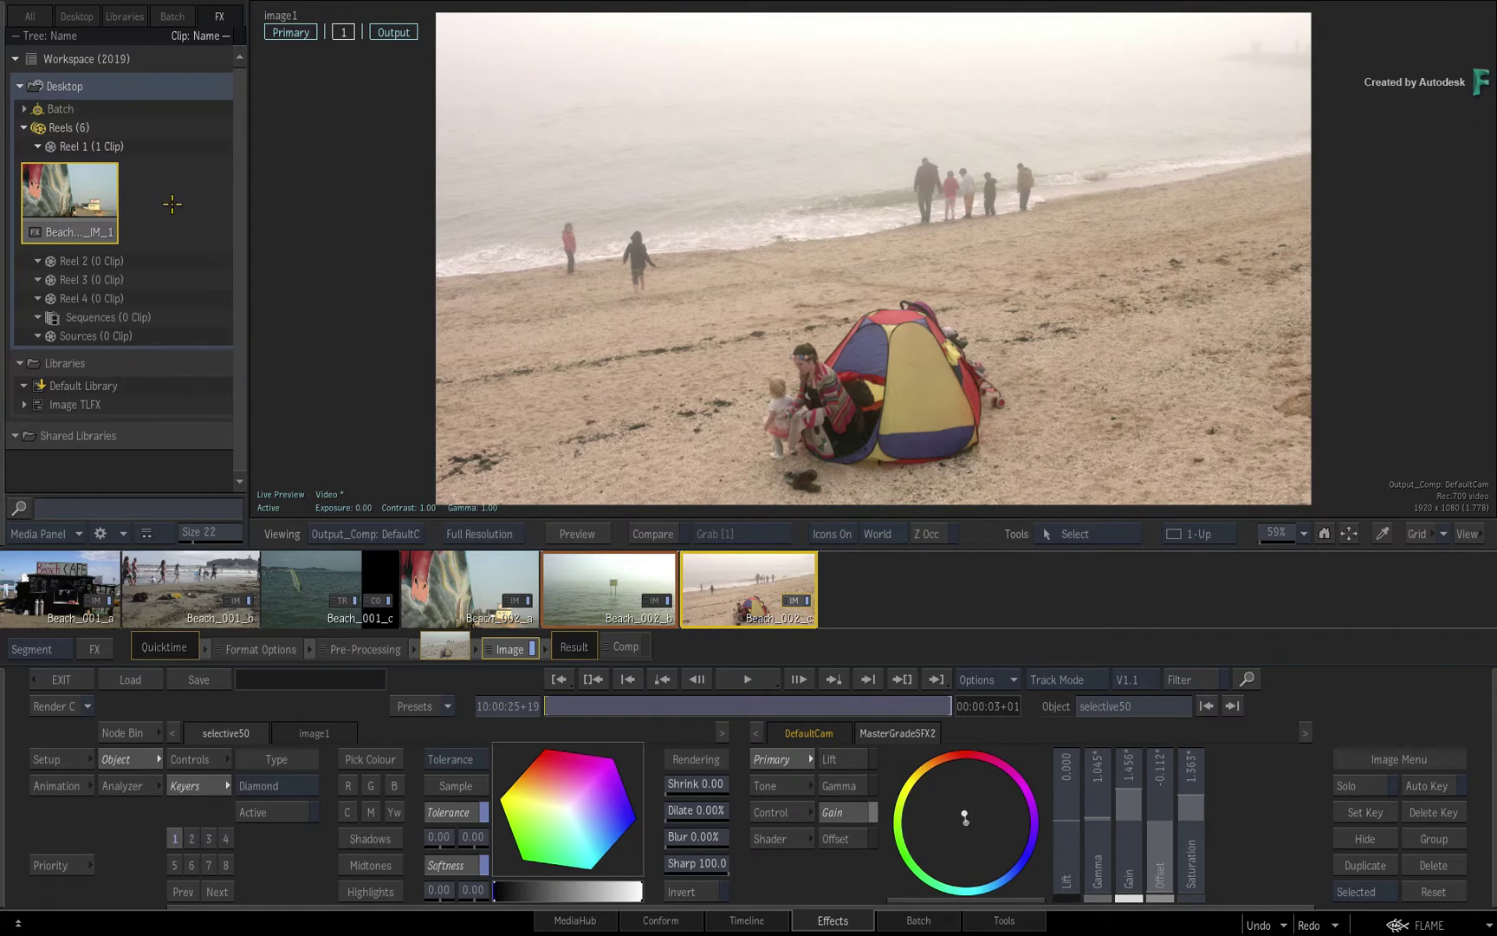
{"action": "left_click", "coordinate": [758, 921]}
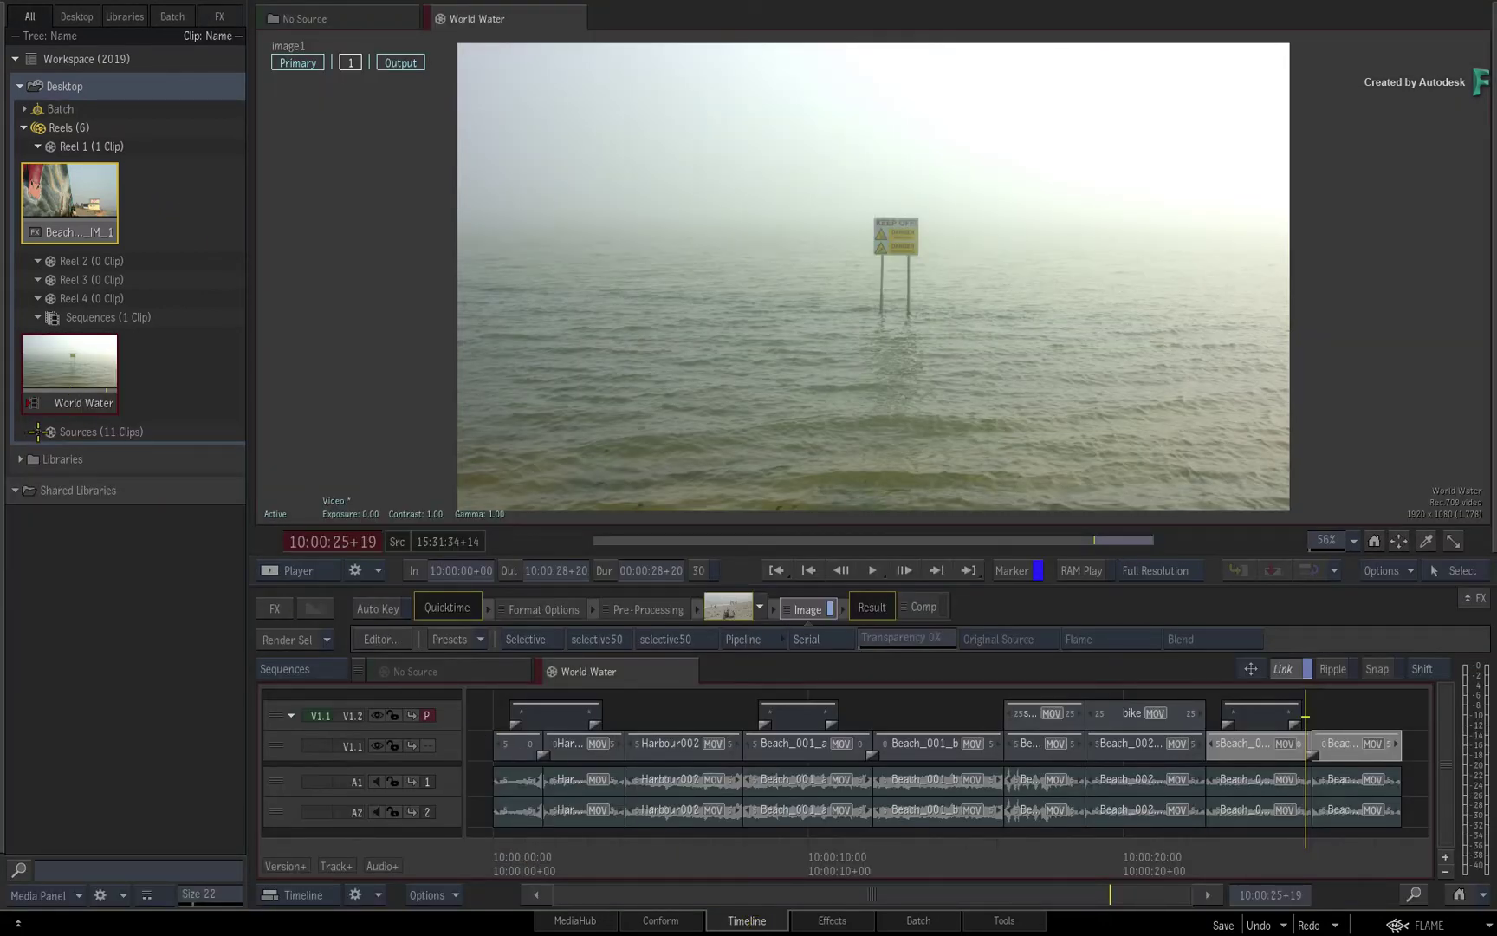
{"action": "left_click", "coordinate": [37, 432]}
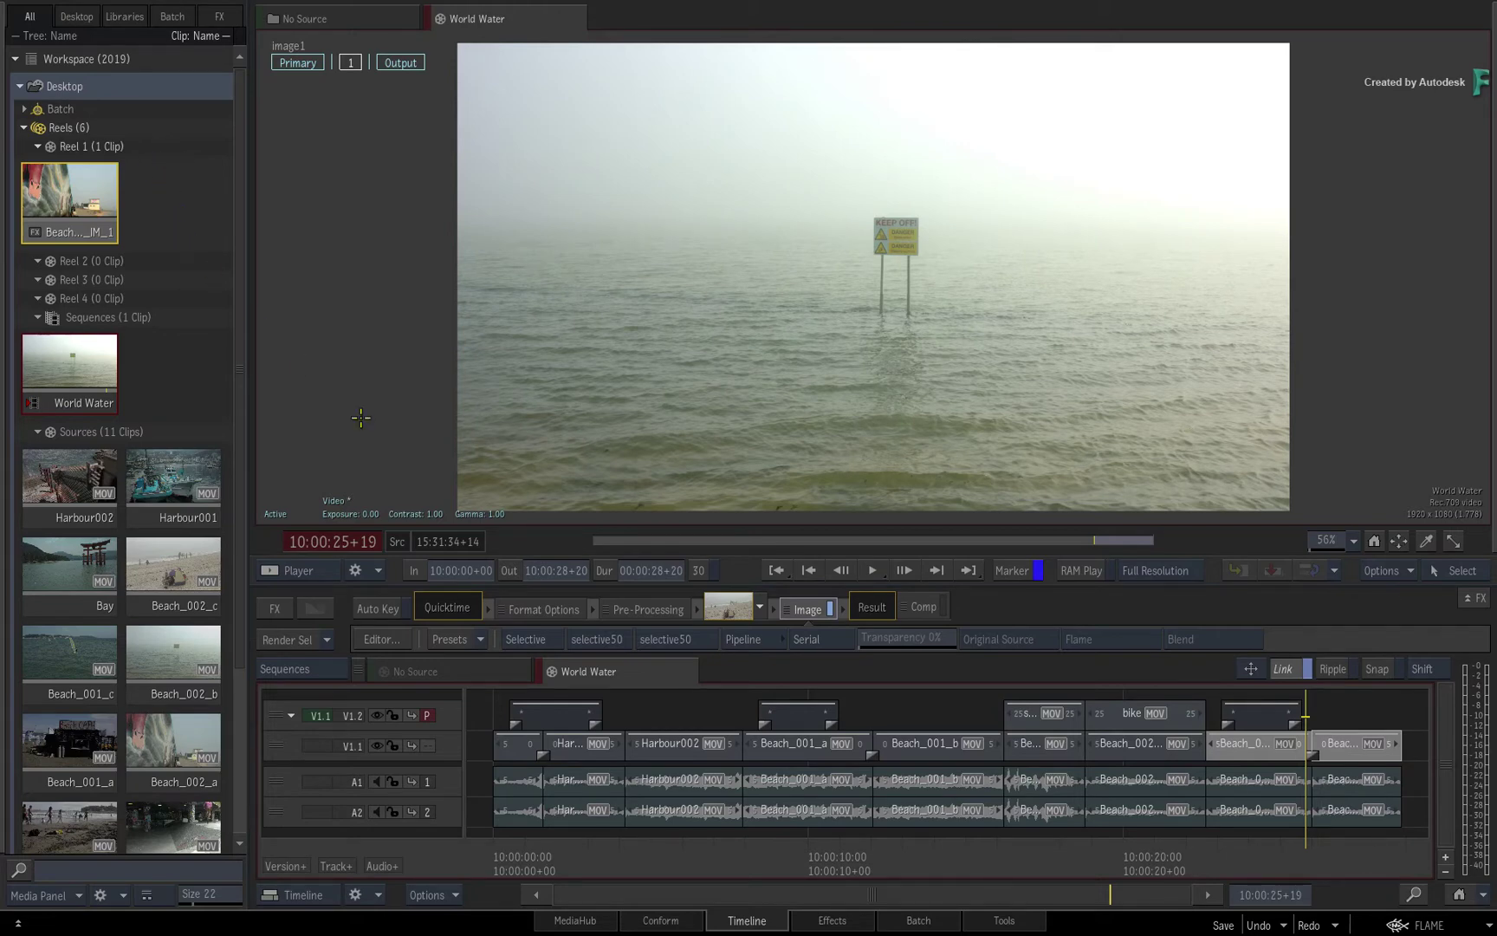
{"action": "left_click", "coordinate": [805, 922]}
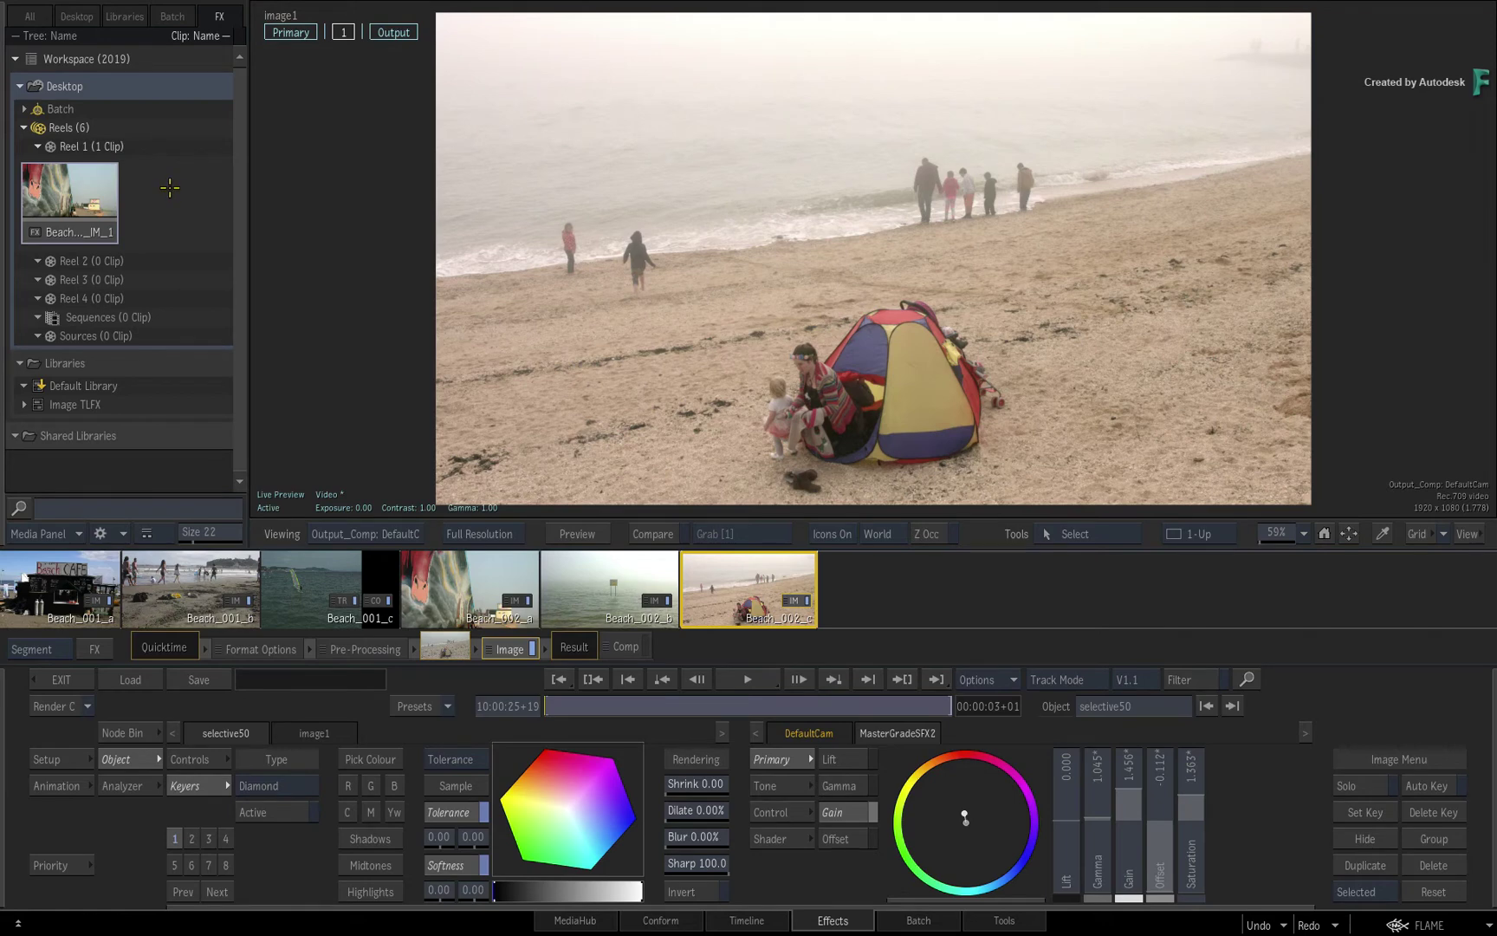
- Collapse Libraries, Shared Libraries, Reel 2, Reel 3 and finally Reel 1 in the media tree
{"action": "left_click", "coordinate": [758, 920]}
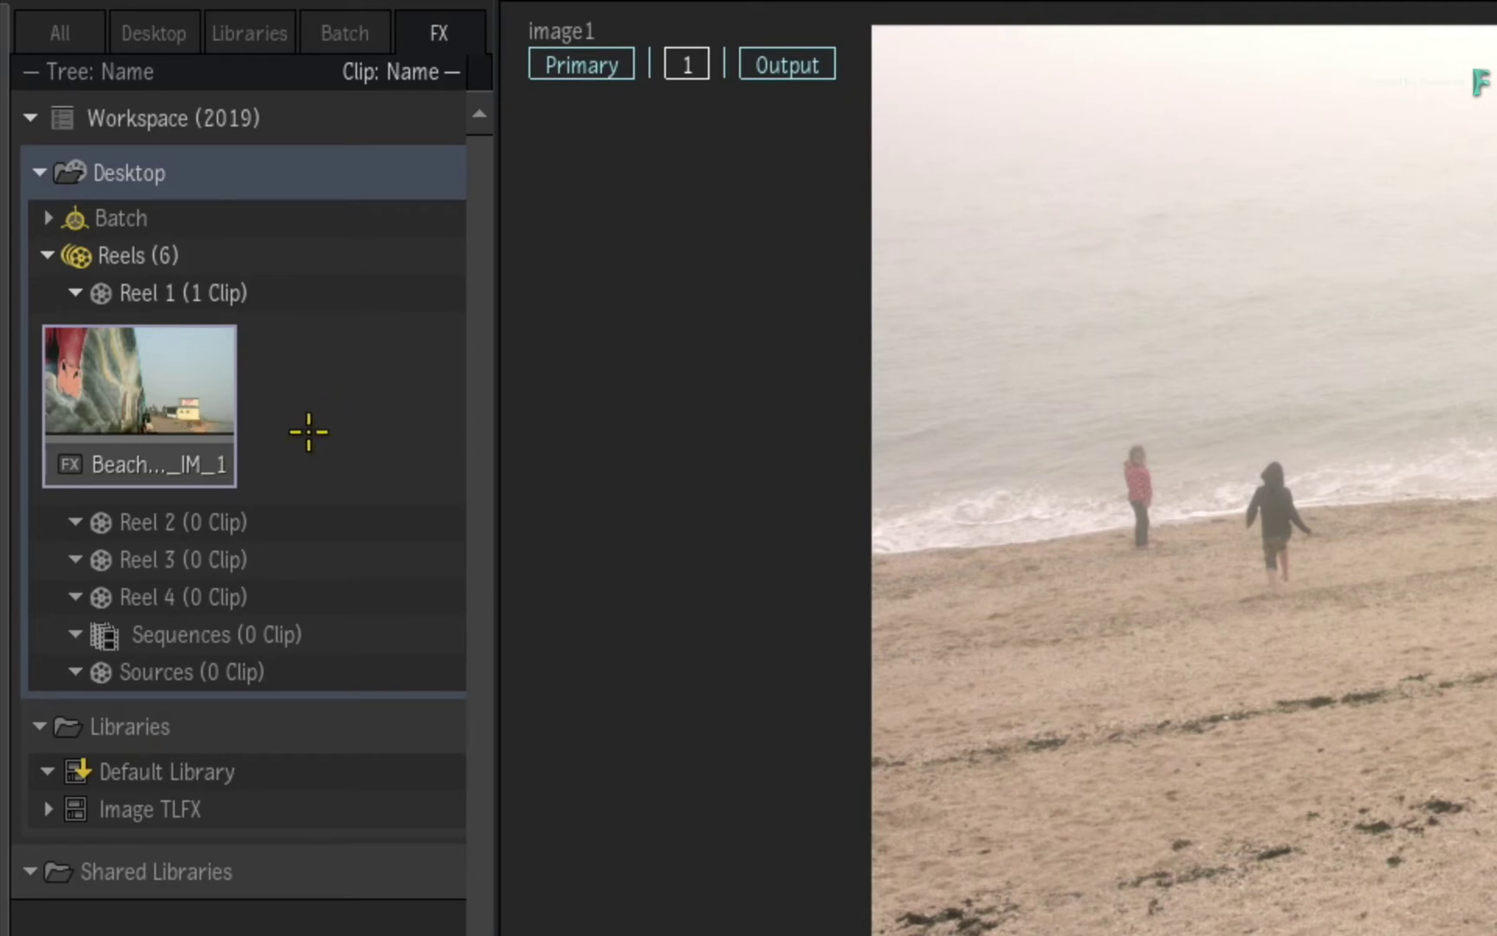
{"action": "left_click", "coordinate": [78, 293]}
{"action": "left_click", "coordinate": [71, 294]}
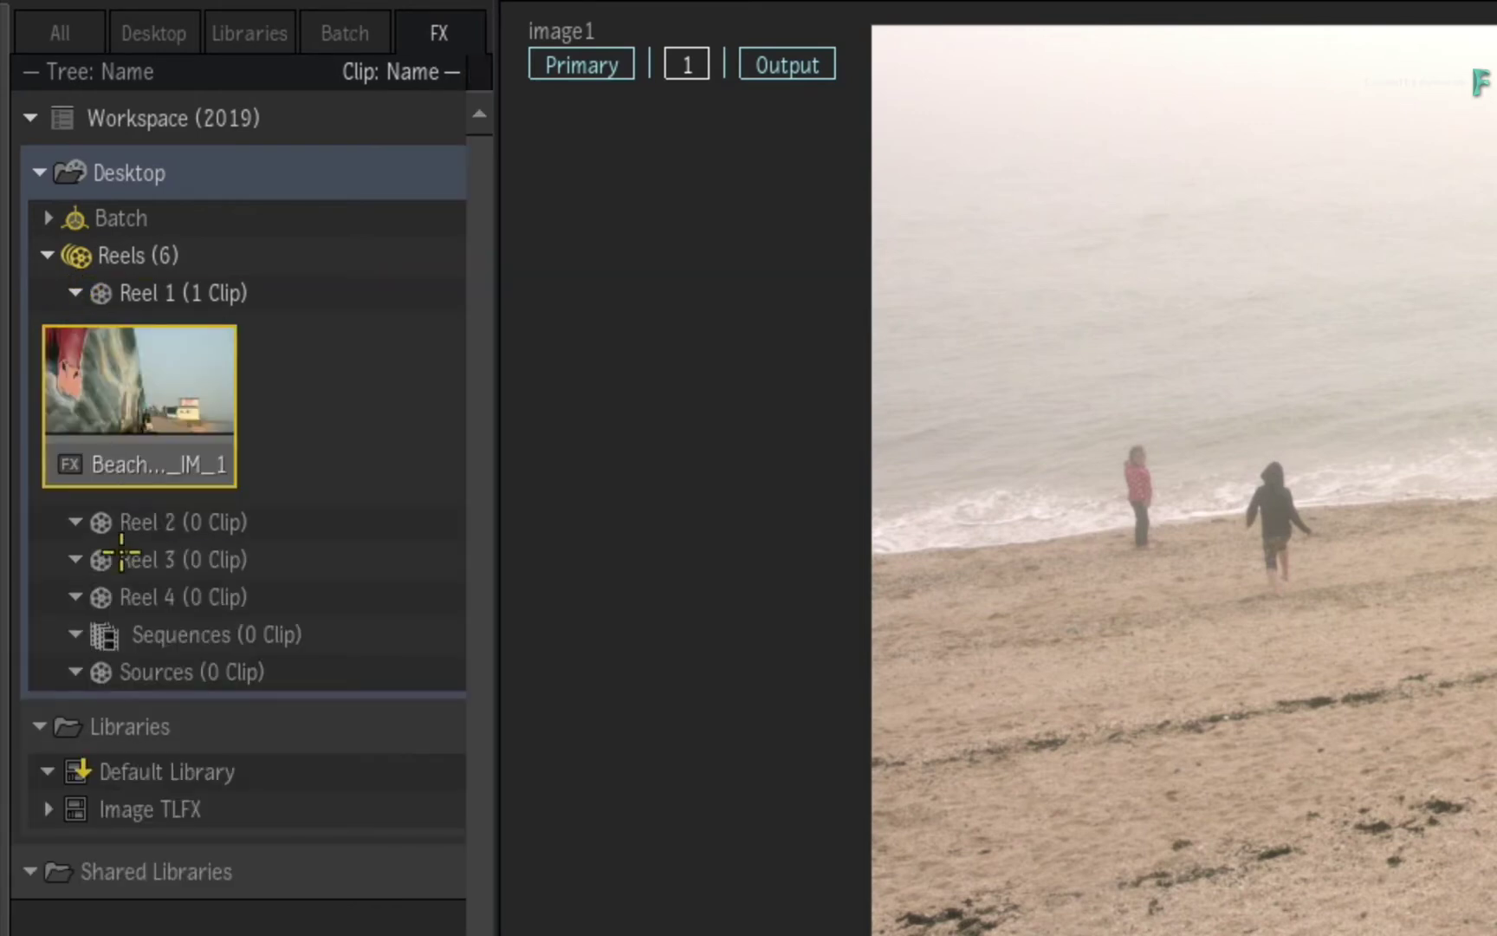
{"action": "left_click", "coordinate": [41, 727]}
{"action": "left_click", "coordinate": [31, 787]}
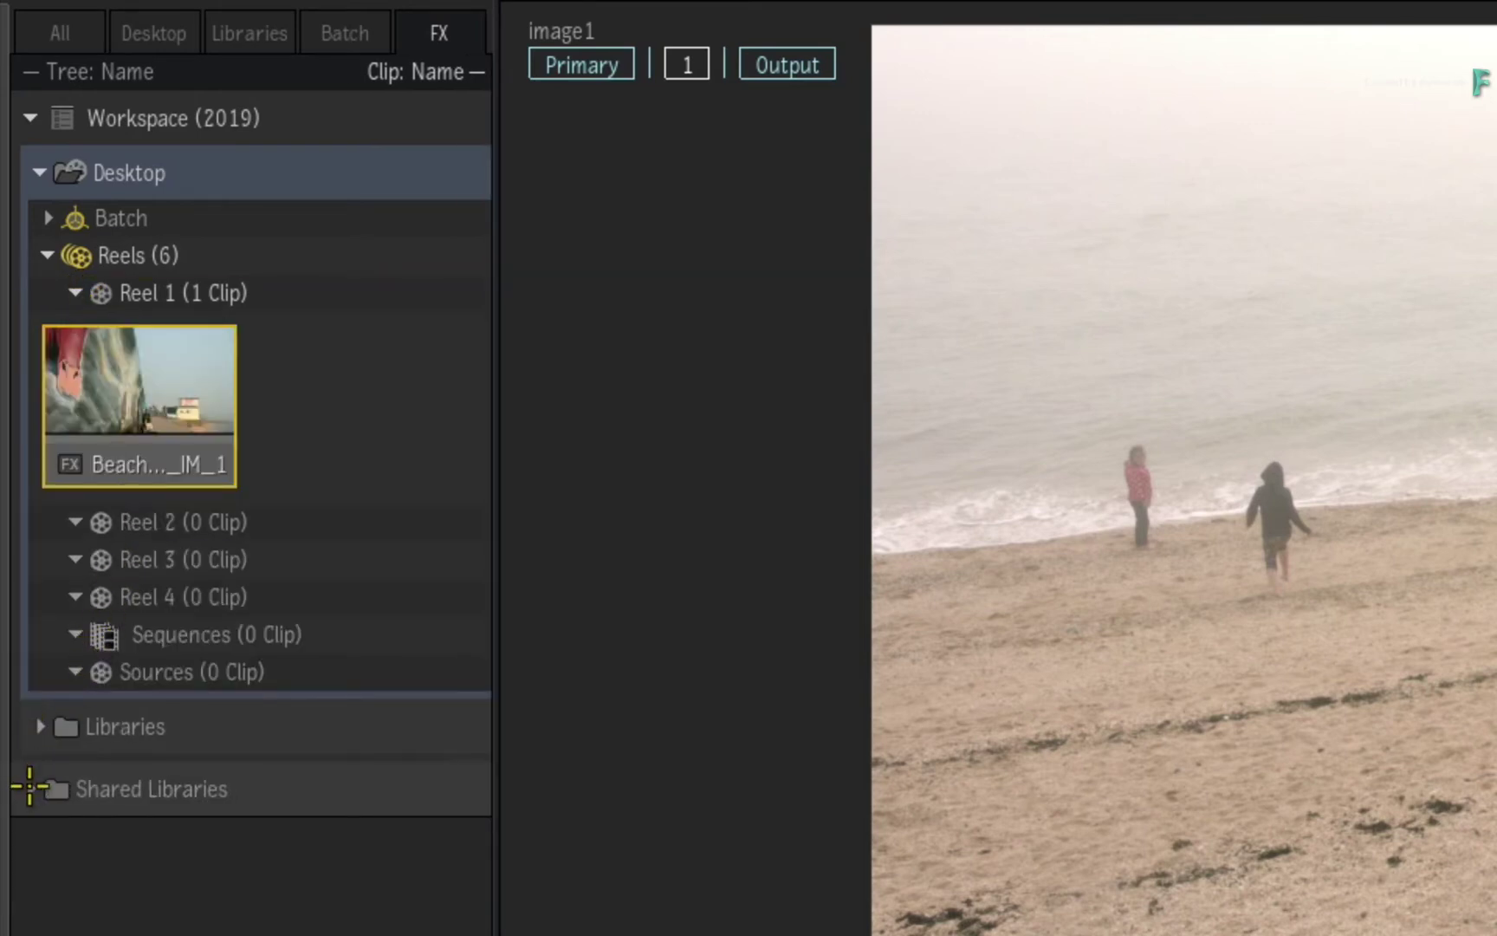
{"action": "left_click", "coordinate": [72, 524]}
{"action": "left_click", "coordinate": [75, 559]}
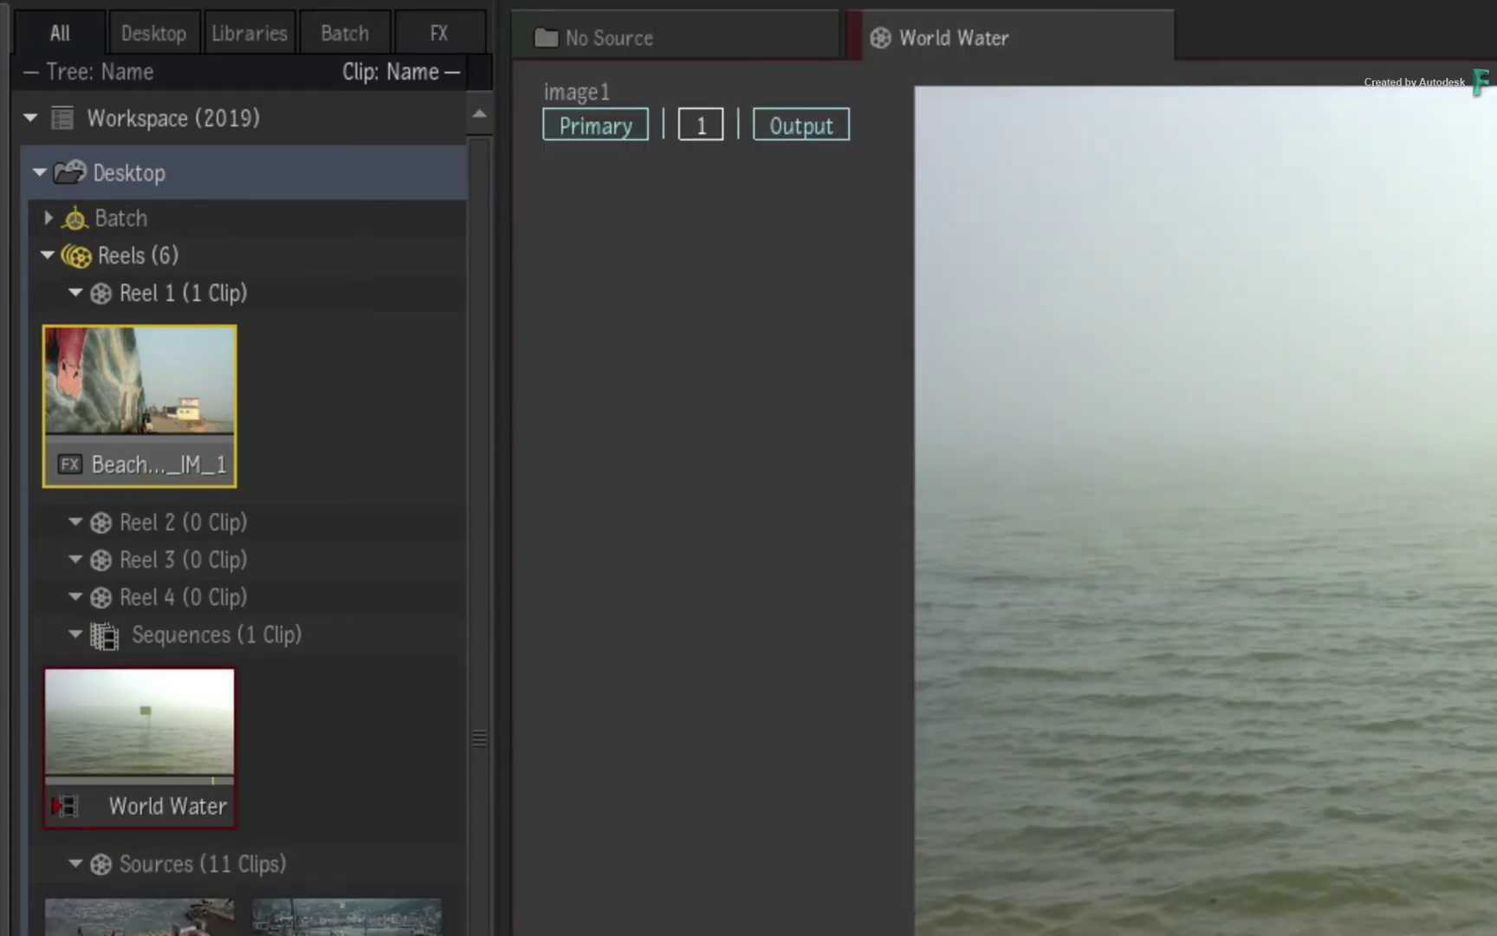
{"action": "left_click", "coordinate": [76, 292]}
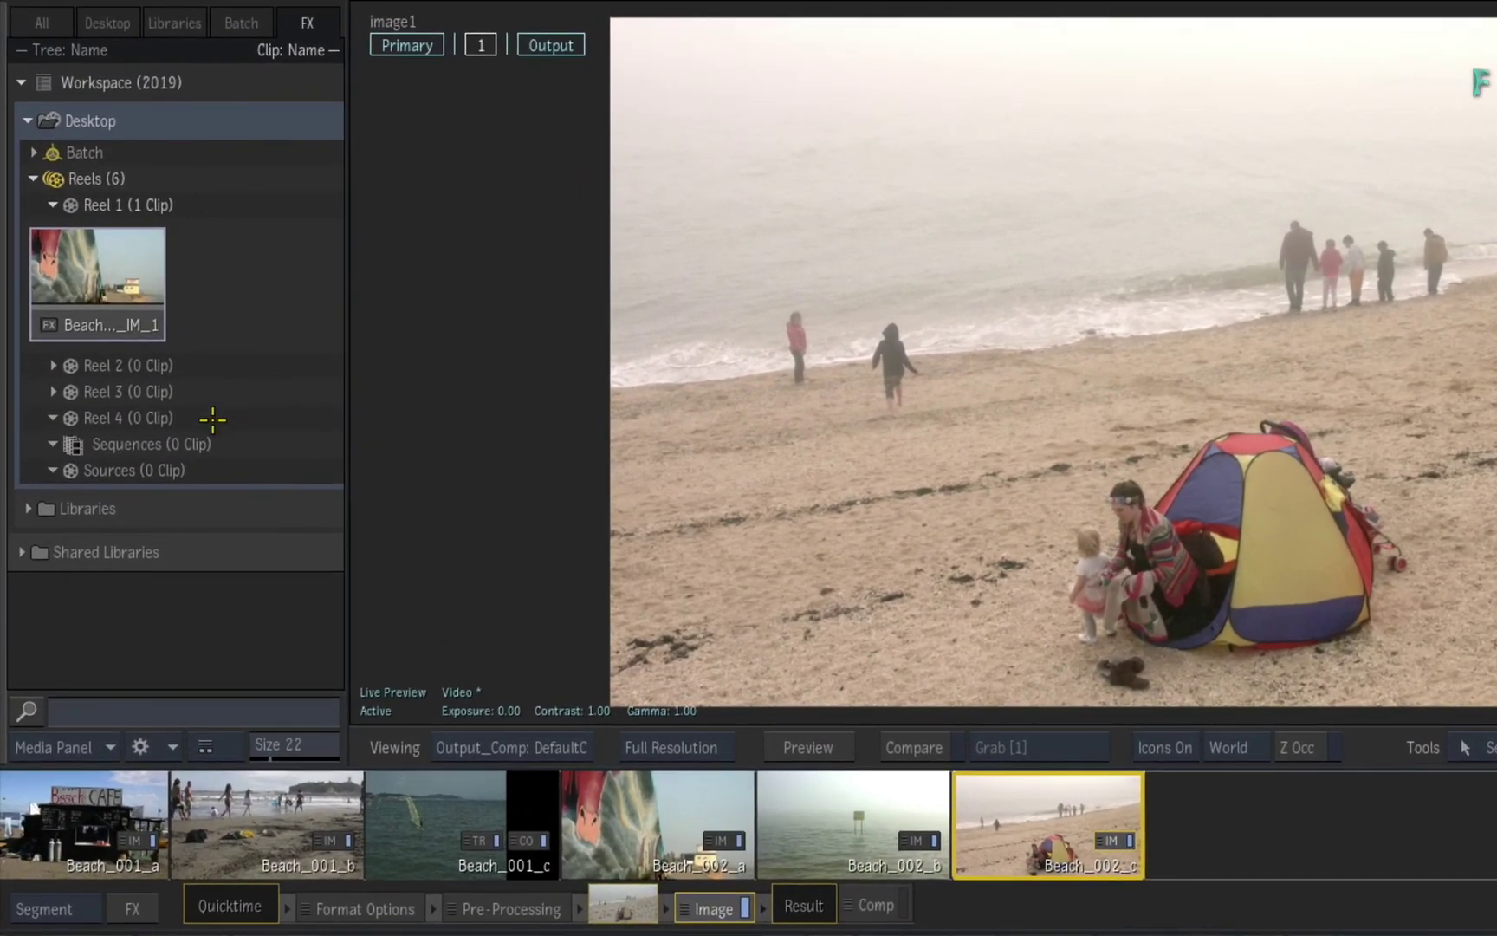
- Add a My FX library under Libraries and copy the Reel 1 beach FX clip into it
{"action": "left_click", "coordinate": [31, 512]}
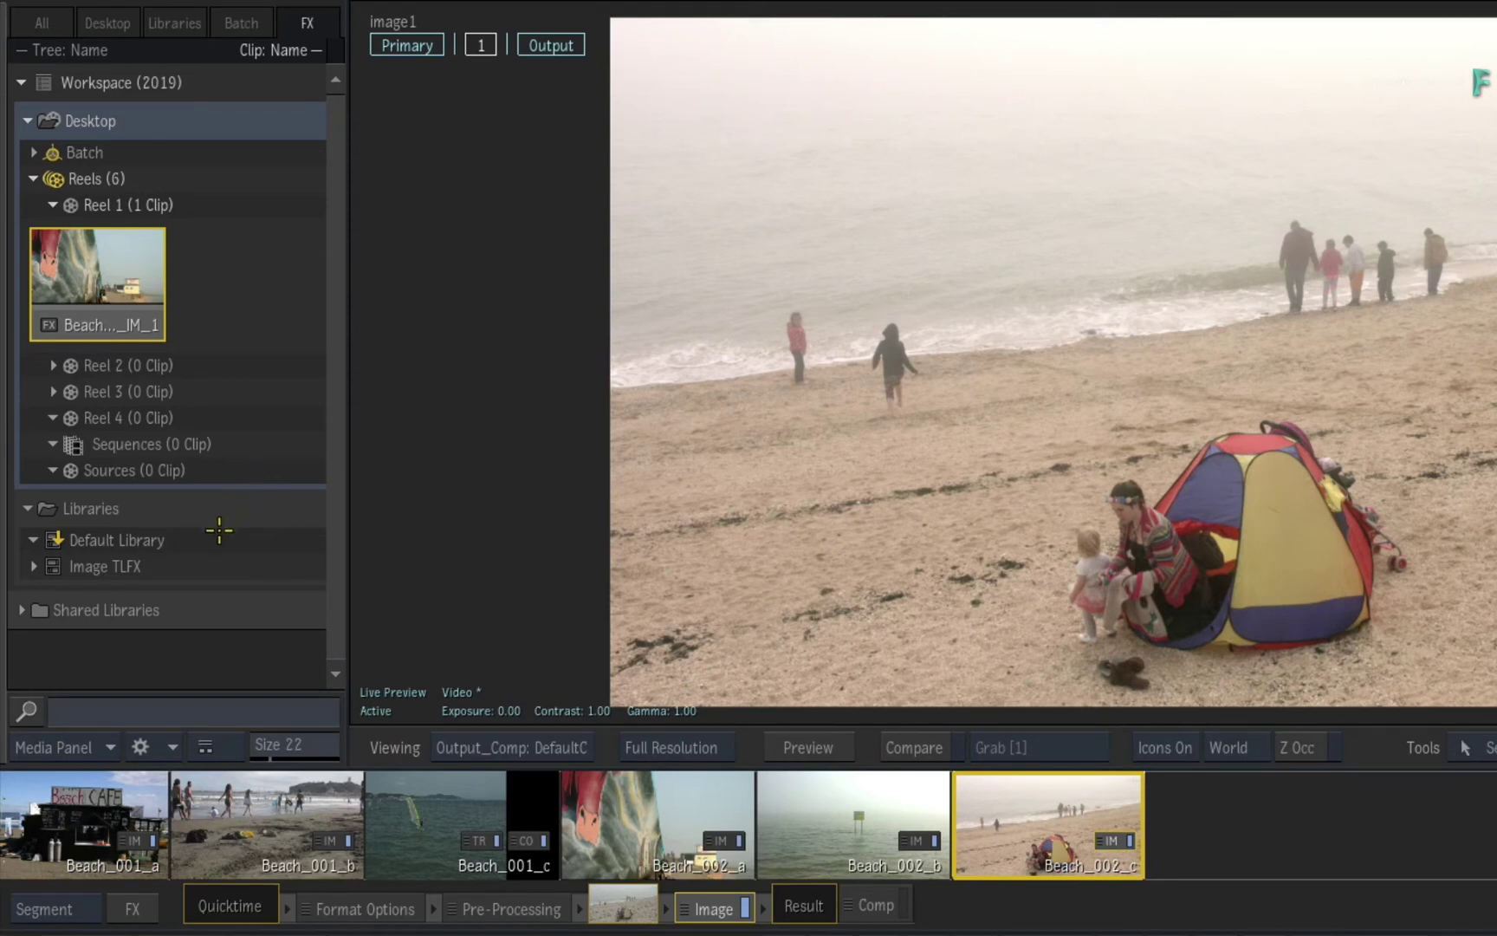
{"action": "right_click", "coordinate": [140, 541]}
{"action": "mouse_move", "coordinate": [322, 567]}
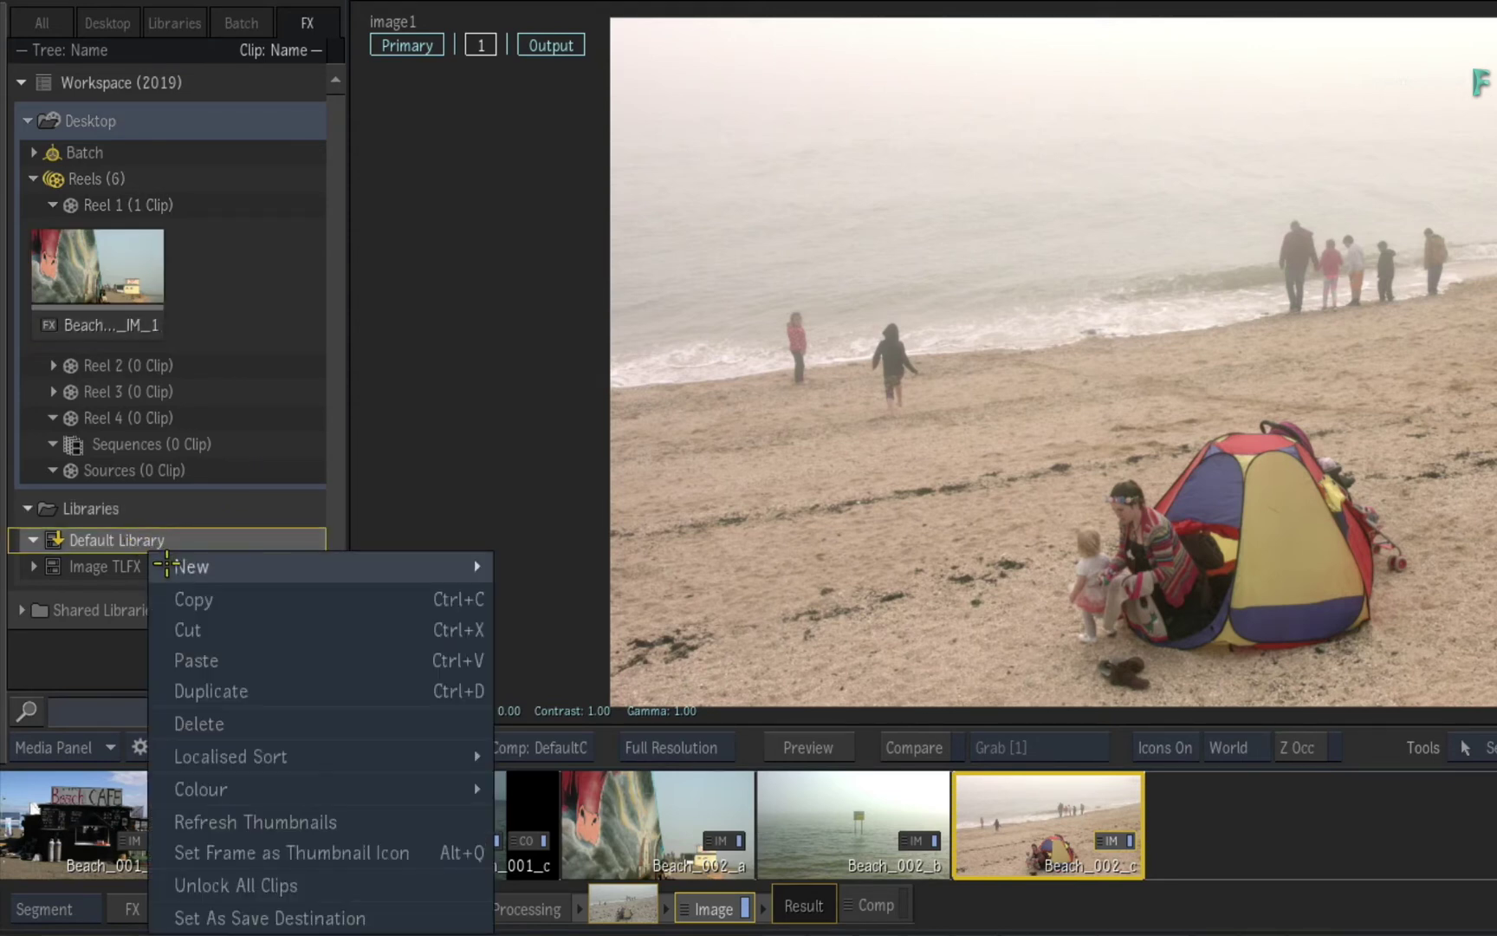
{"action": "left_click", "coordinate": [535, 659]}
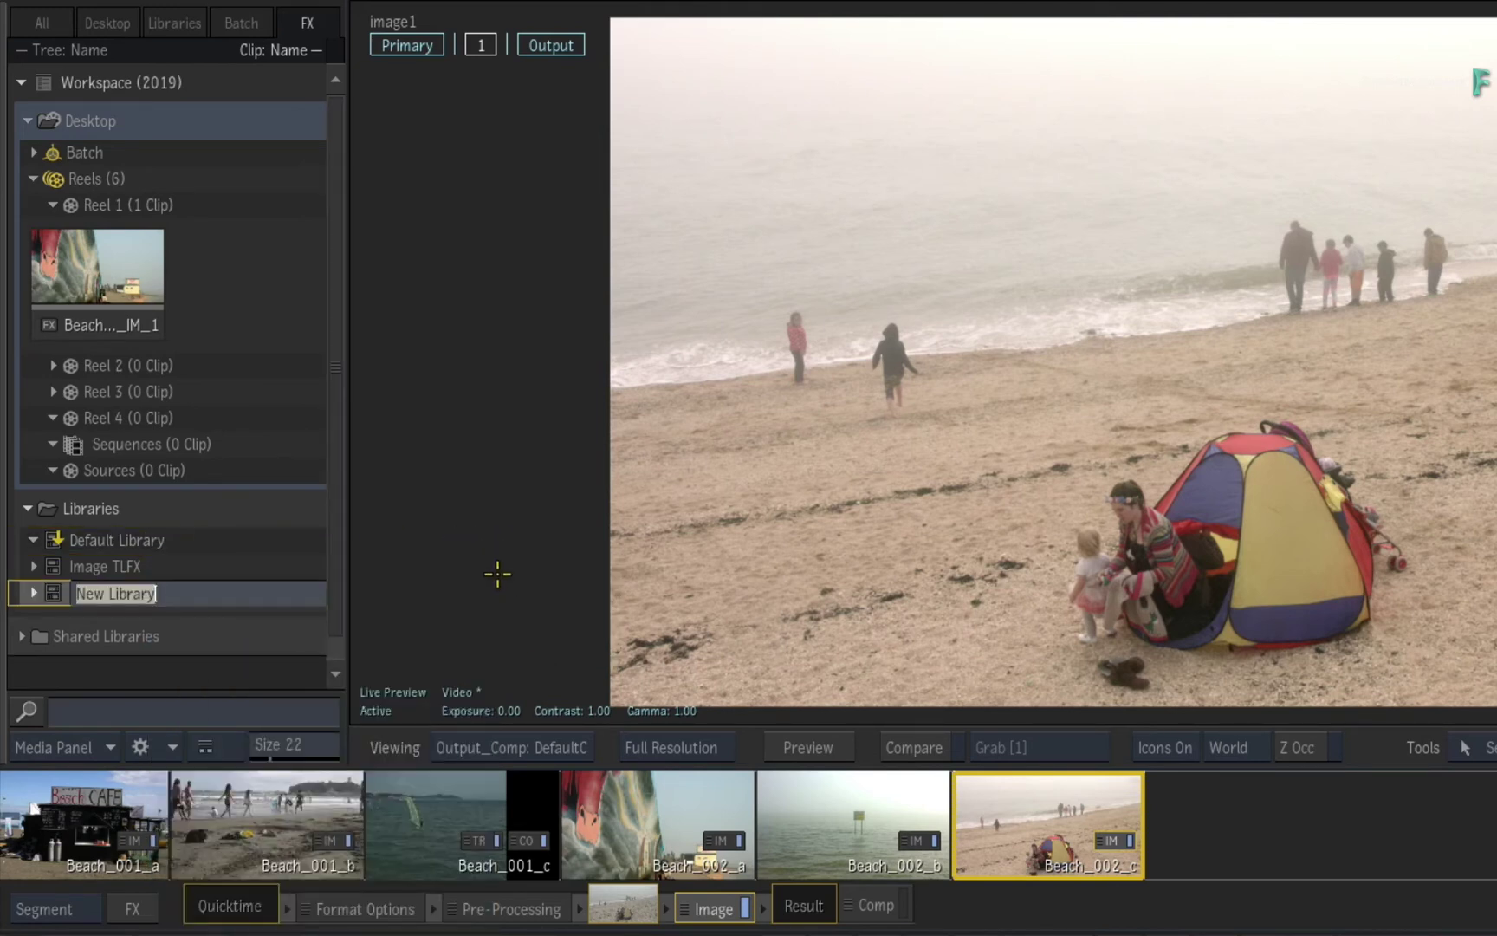
{"action": "type", "text": "My FX"}
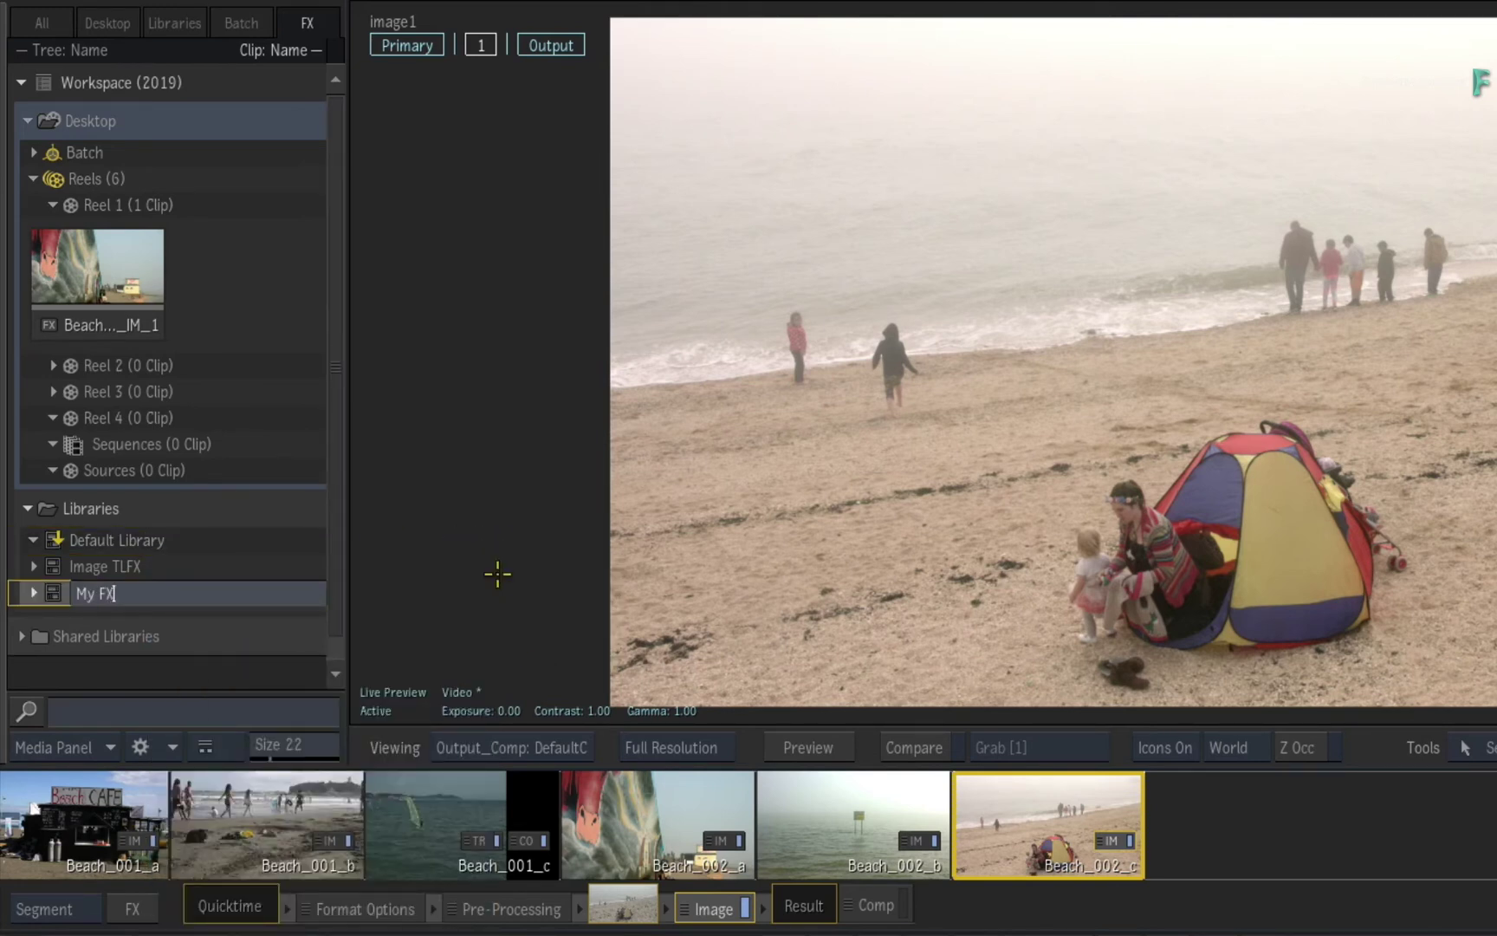
{"action": "key", "text": "Return"}
{"action": "mouse_move", "coordinate": [94, 260]}
{"action": "left_mouse_down"}
{"action": "mouse_move", "coordinate": [123, 626]}
{"action": "mouse_move", "coordinate": [107, 594]}
{"action": "left_mouse_up"}
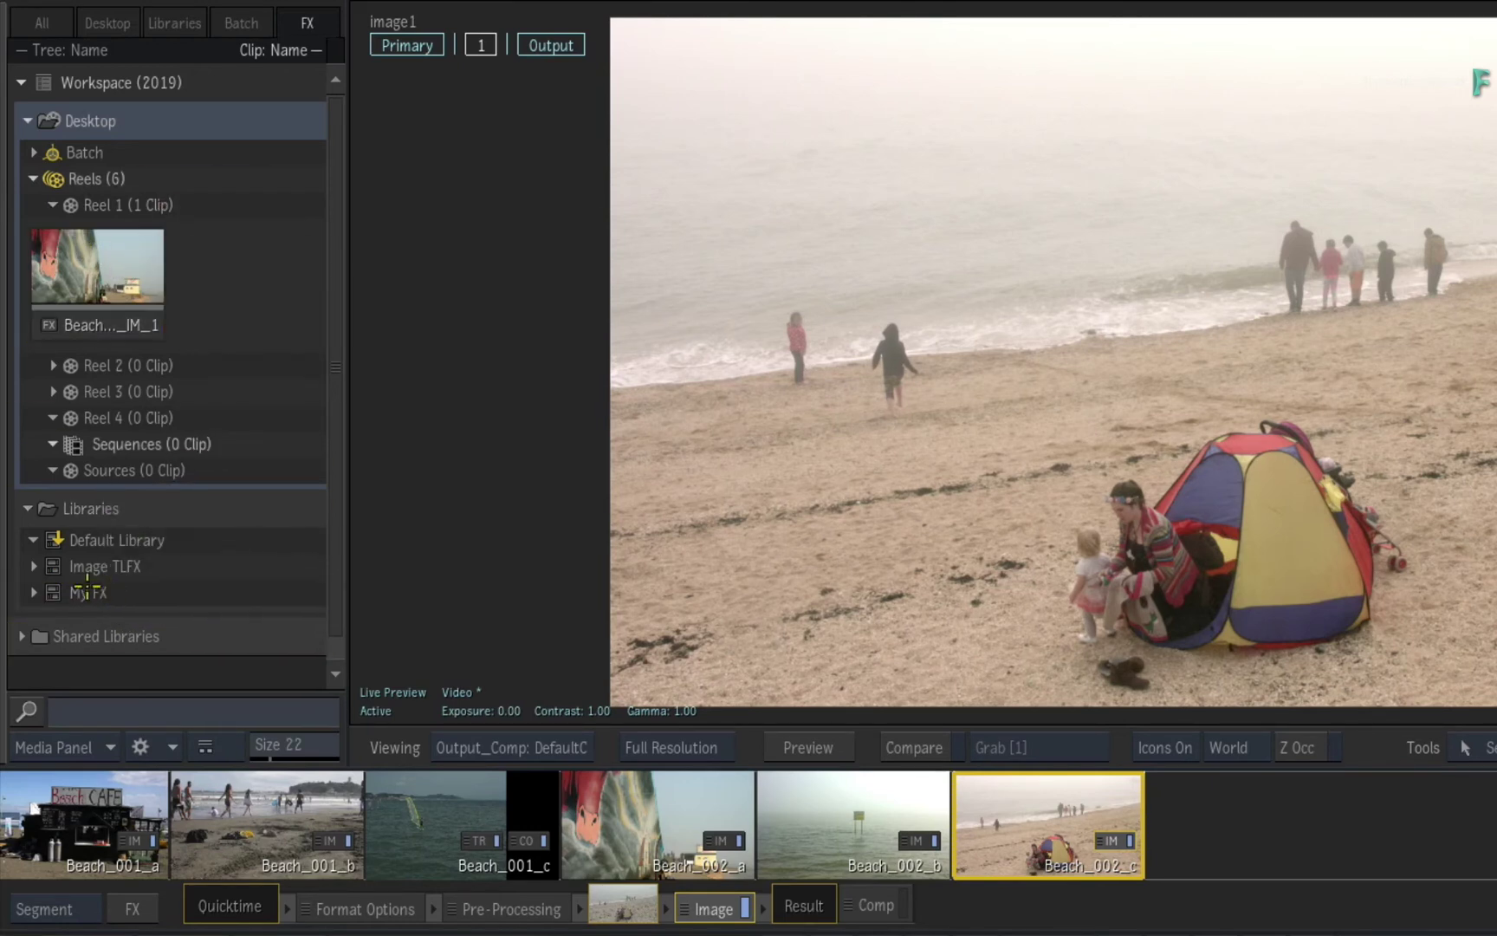
{"action": "left_click", "coordinate": [34, 594]}
{"action": "scroll", "coordinate": [335, 408], "scroll_direction": "down", "scroll_amount": 3}
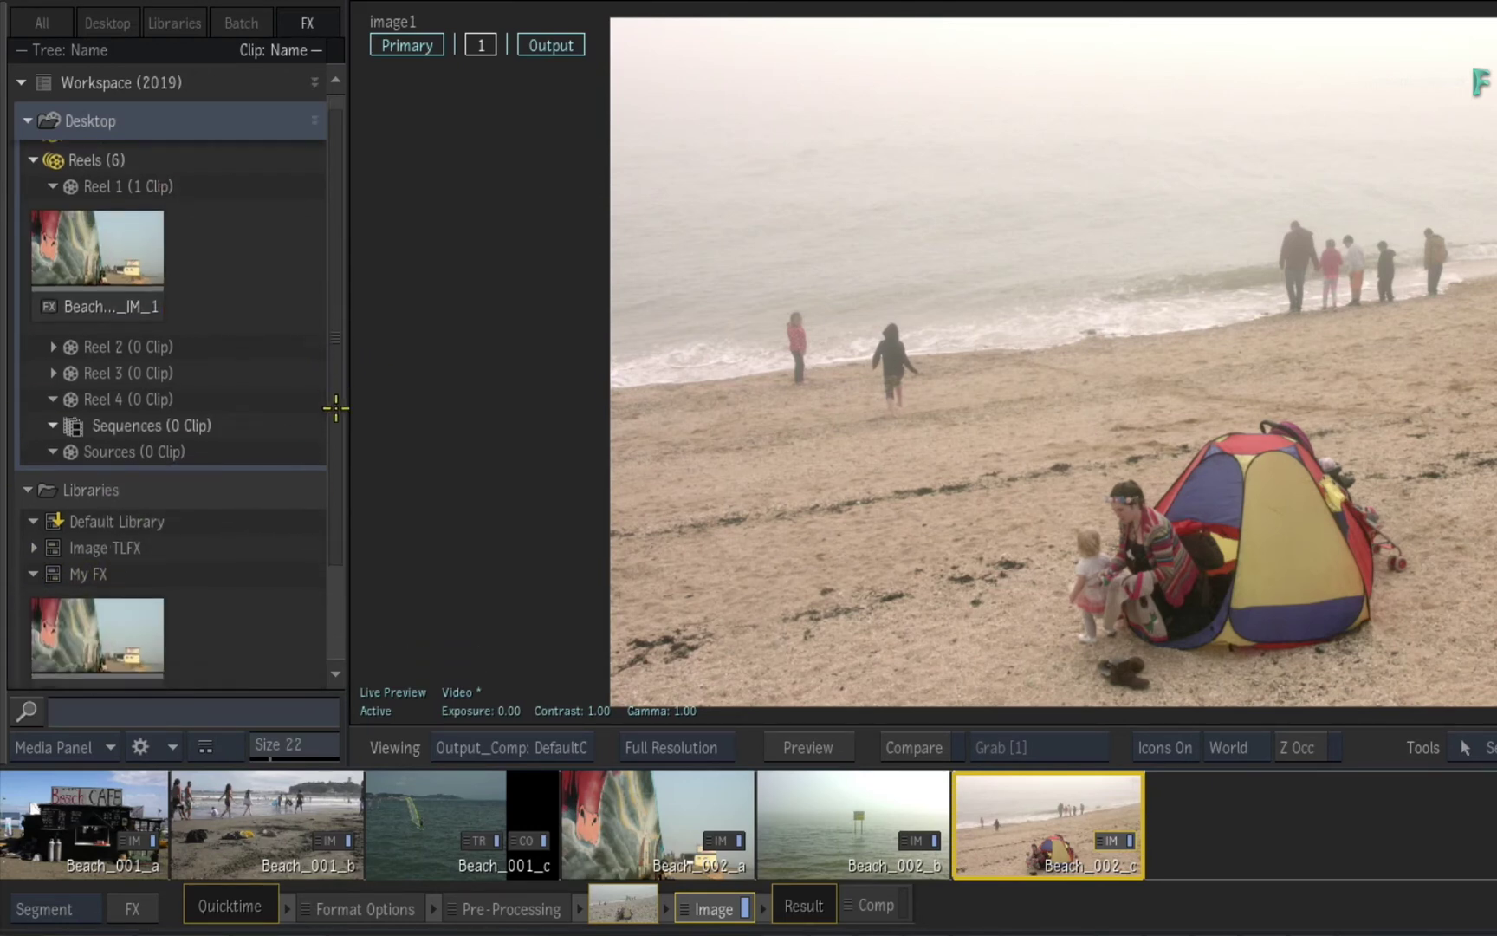
{"action": "left_click_drag", "start_coordinate": [348, 464], "coordinate": [348, 504]}
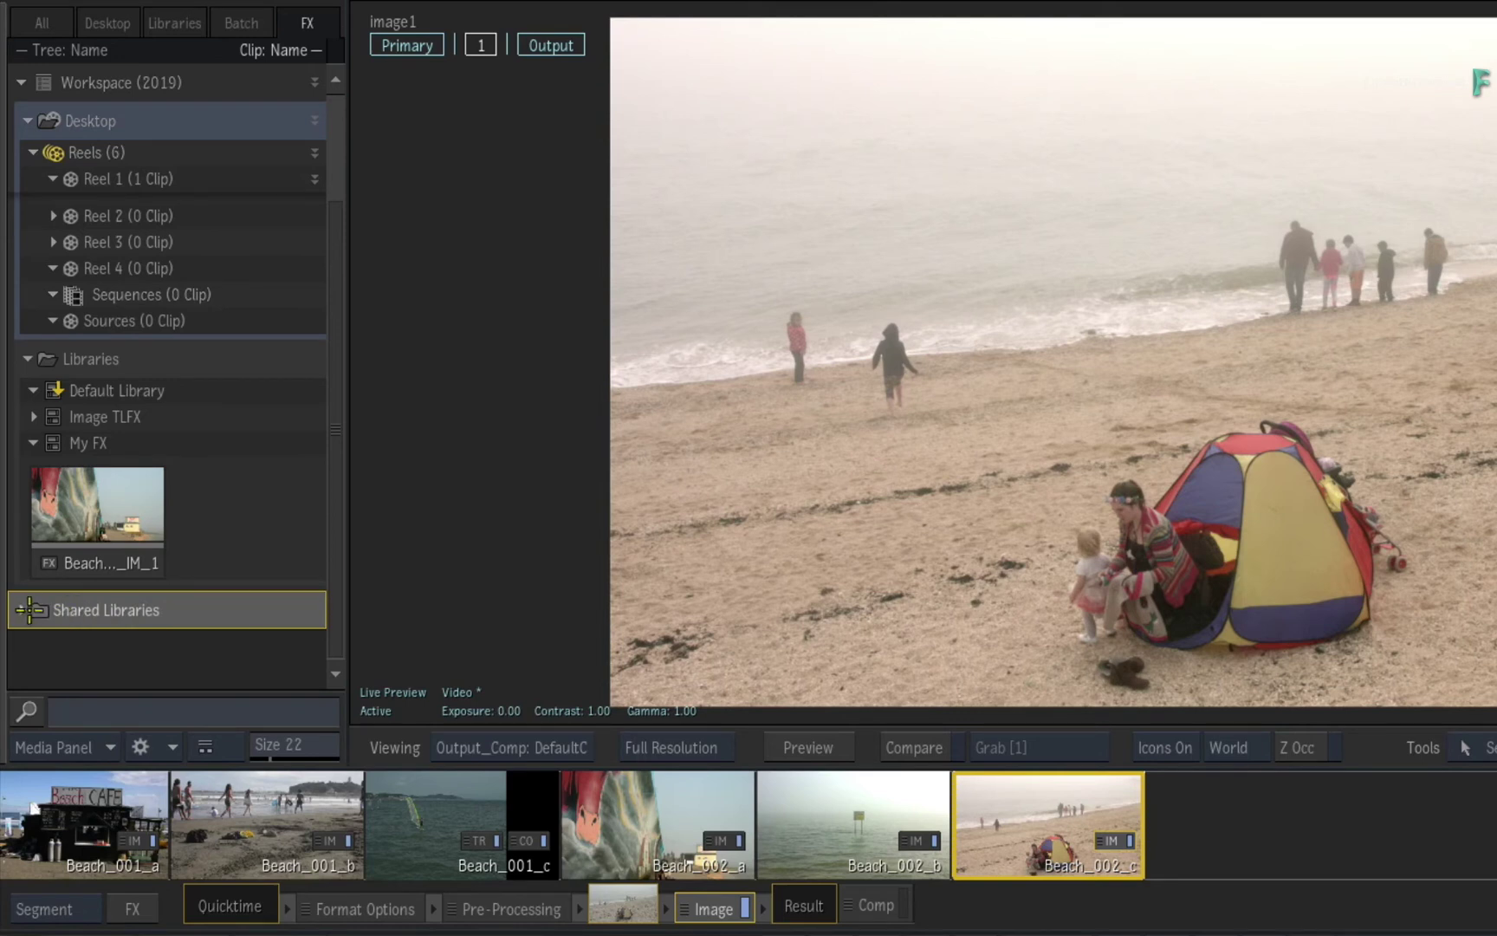
{"action": "left_click", "coordinate": [17, 610]}
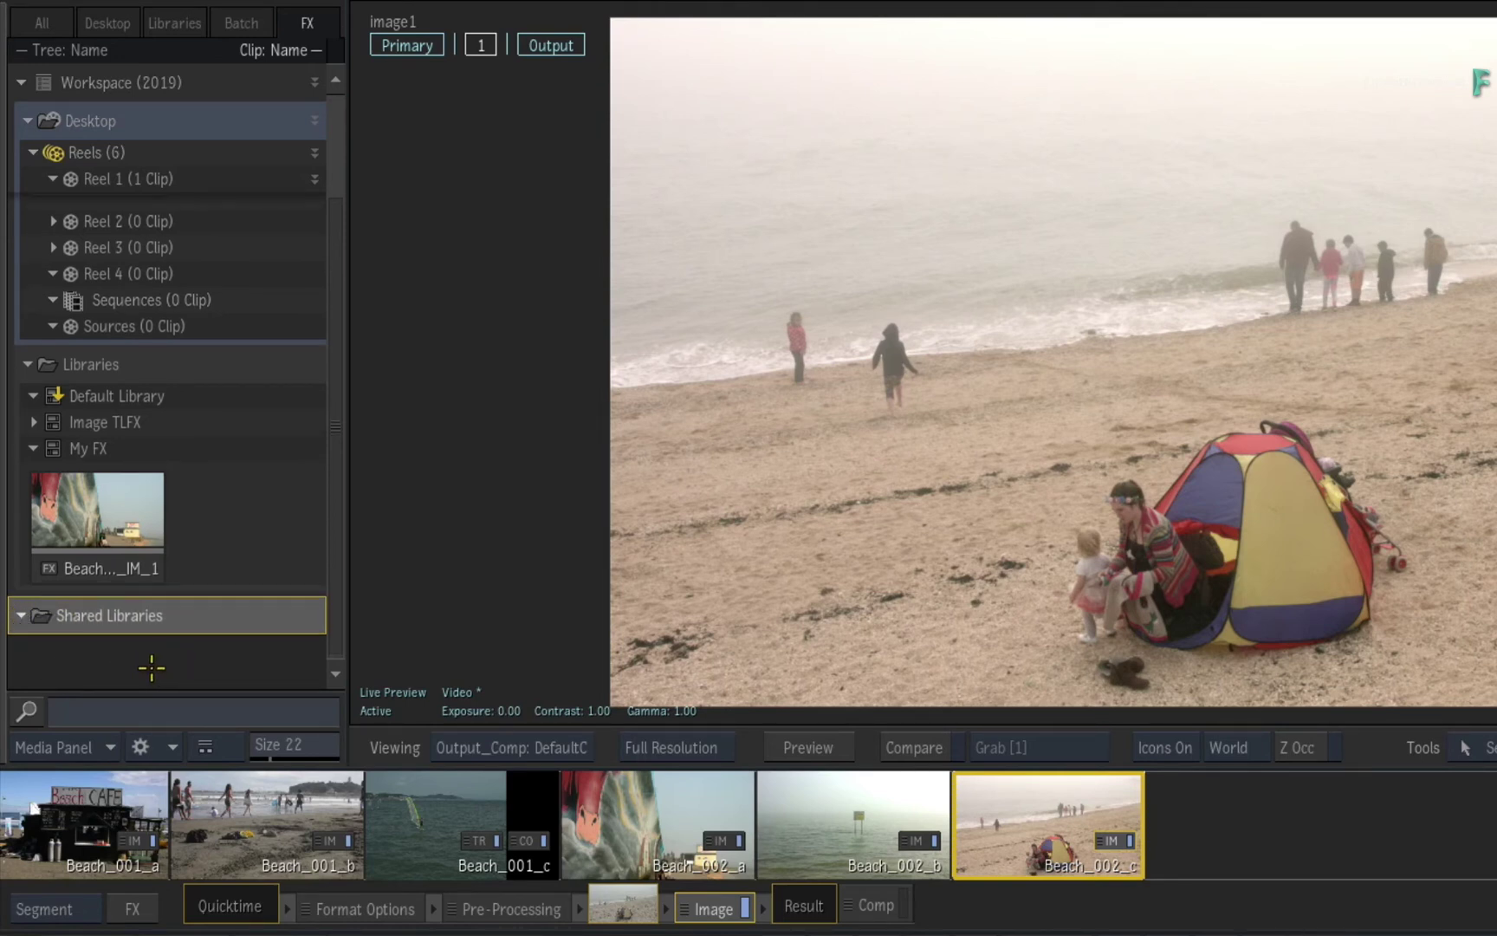
{"action": "left_click", "coordinate": [23, 618]}
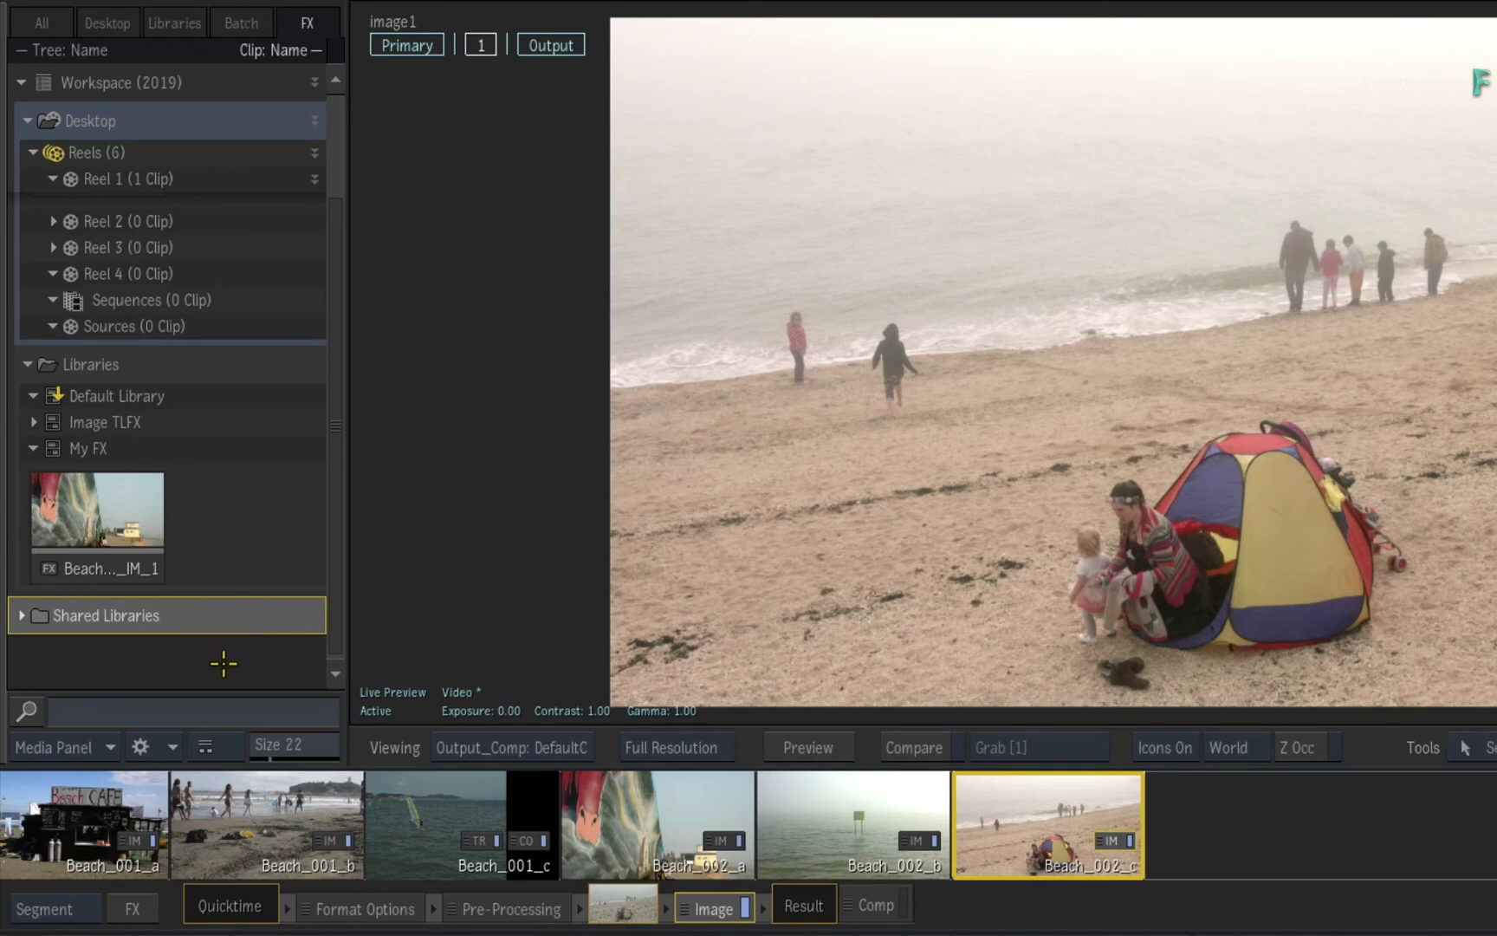
- Drag Beach_001_c's Image and 2D Transform effects onto the My FX library
{"action": "left_click", "coordinate": [430, 807]}
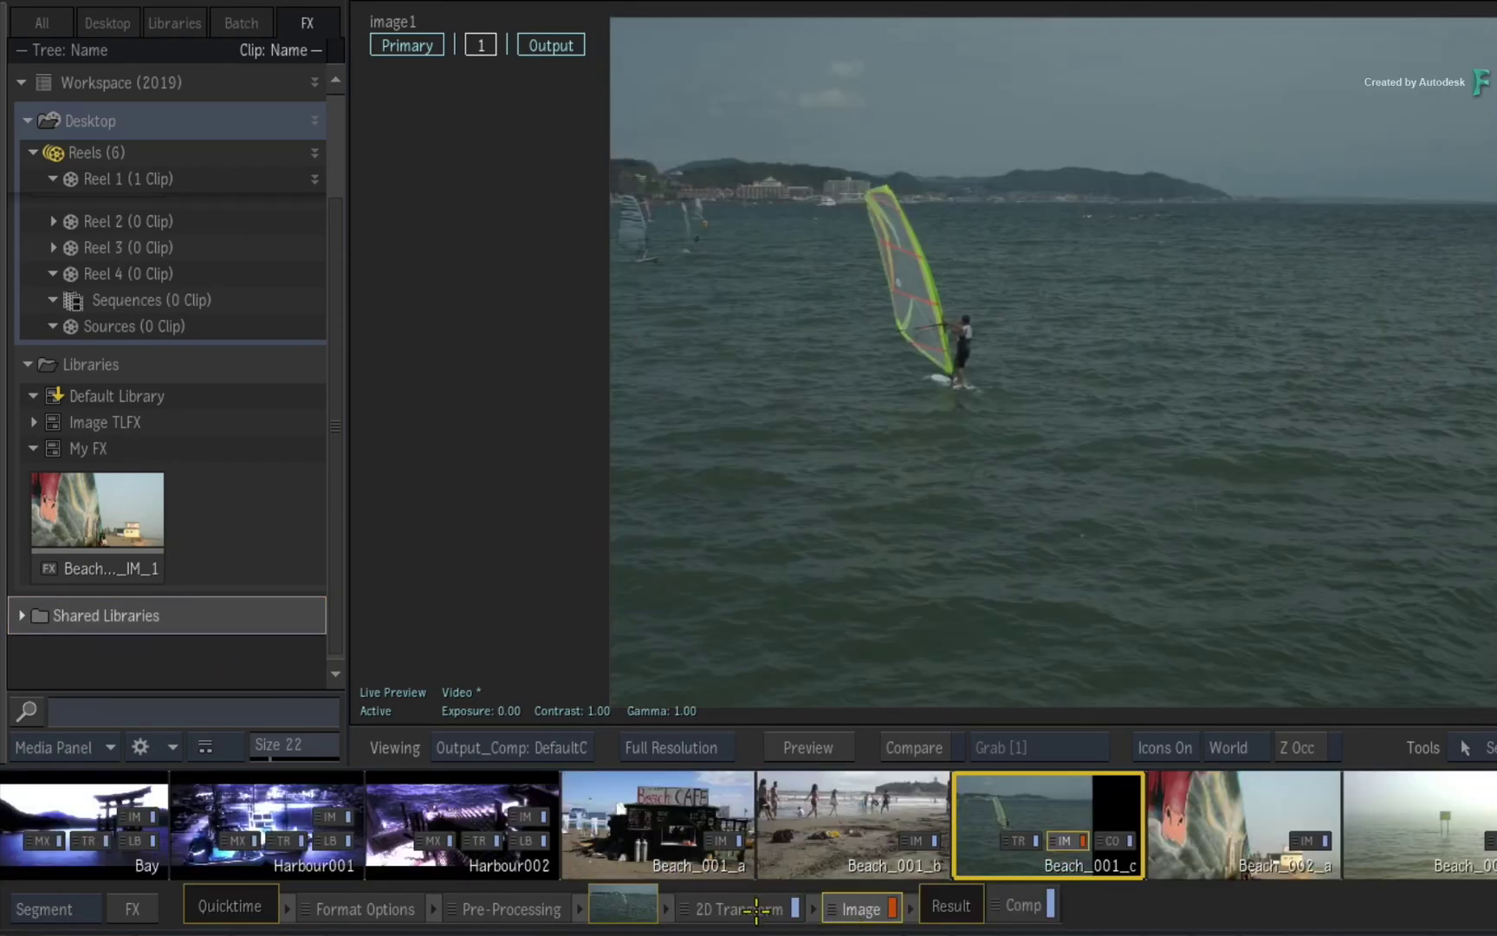
{"action": "left_click_drag", "start_coordinate": [757, 911], "coordinate": [103, 459]}
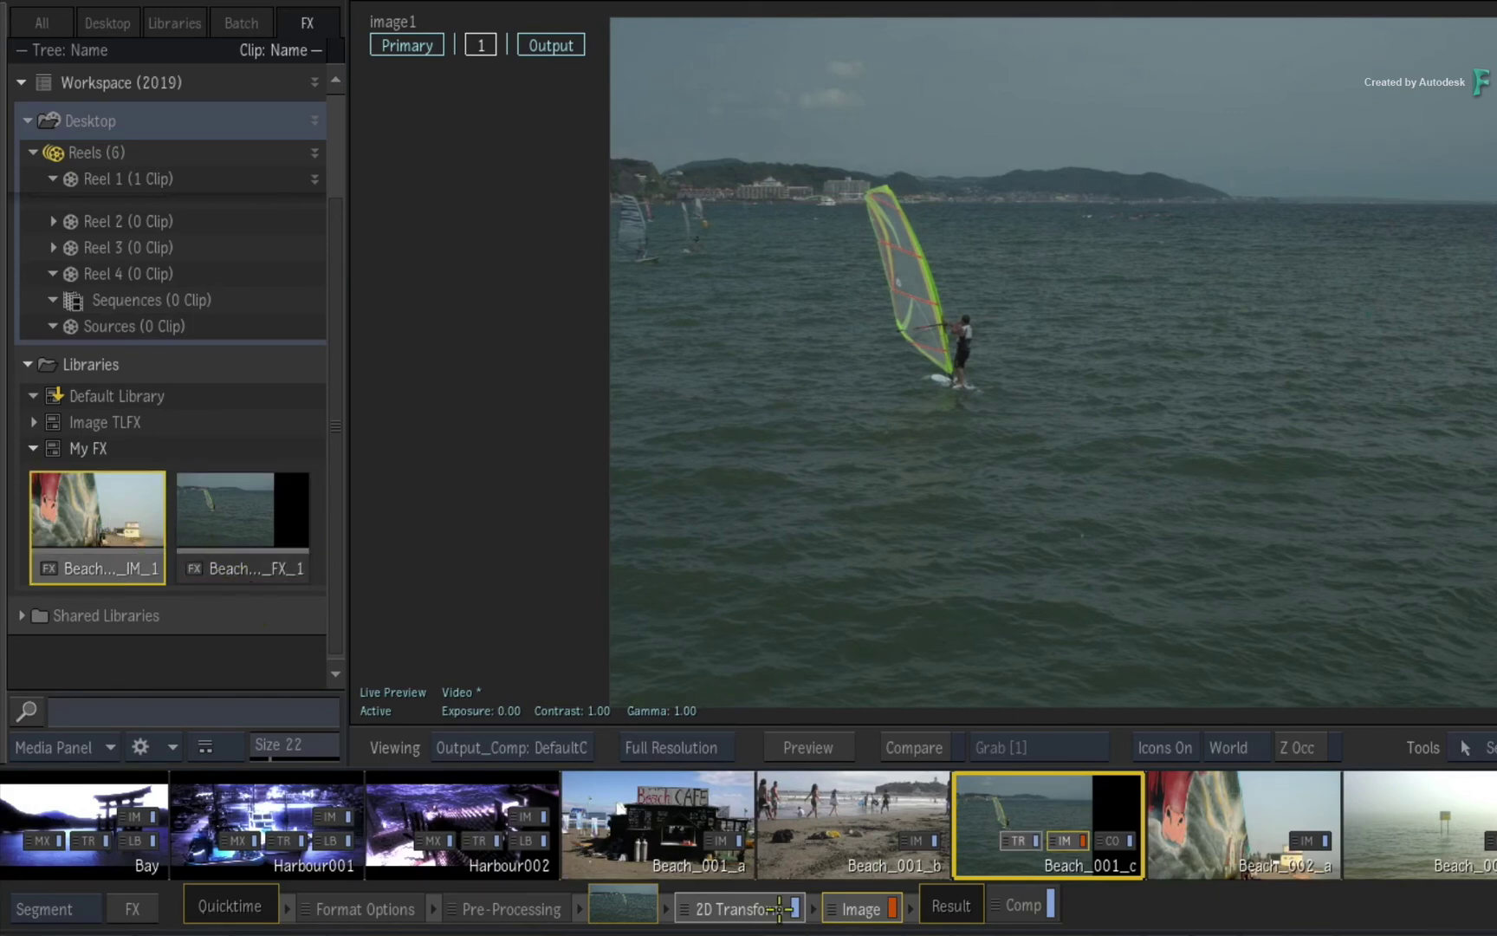
- Store Harbour001's Image, Bloom, 2D Transform and Letterbox effects in My FX as Harbour FX
{"action": "left_click", "coordinate": [266, 803]}
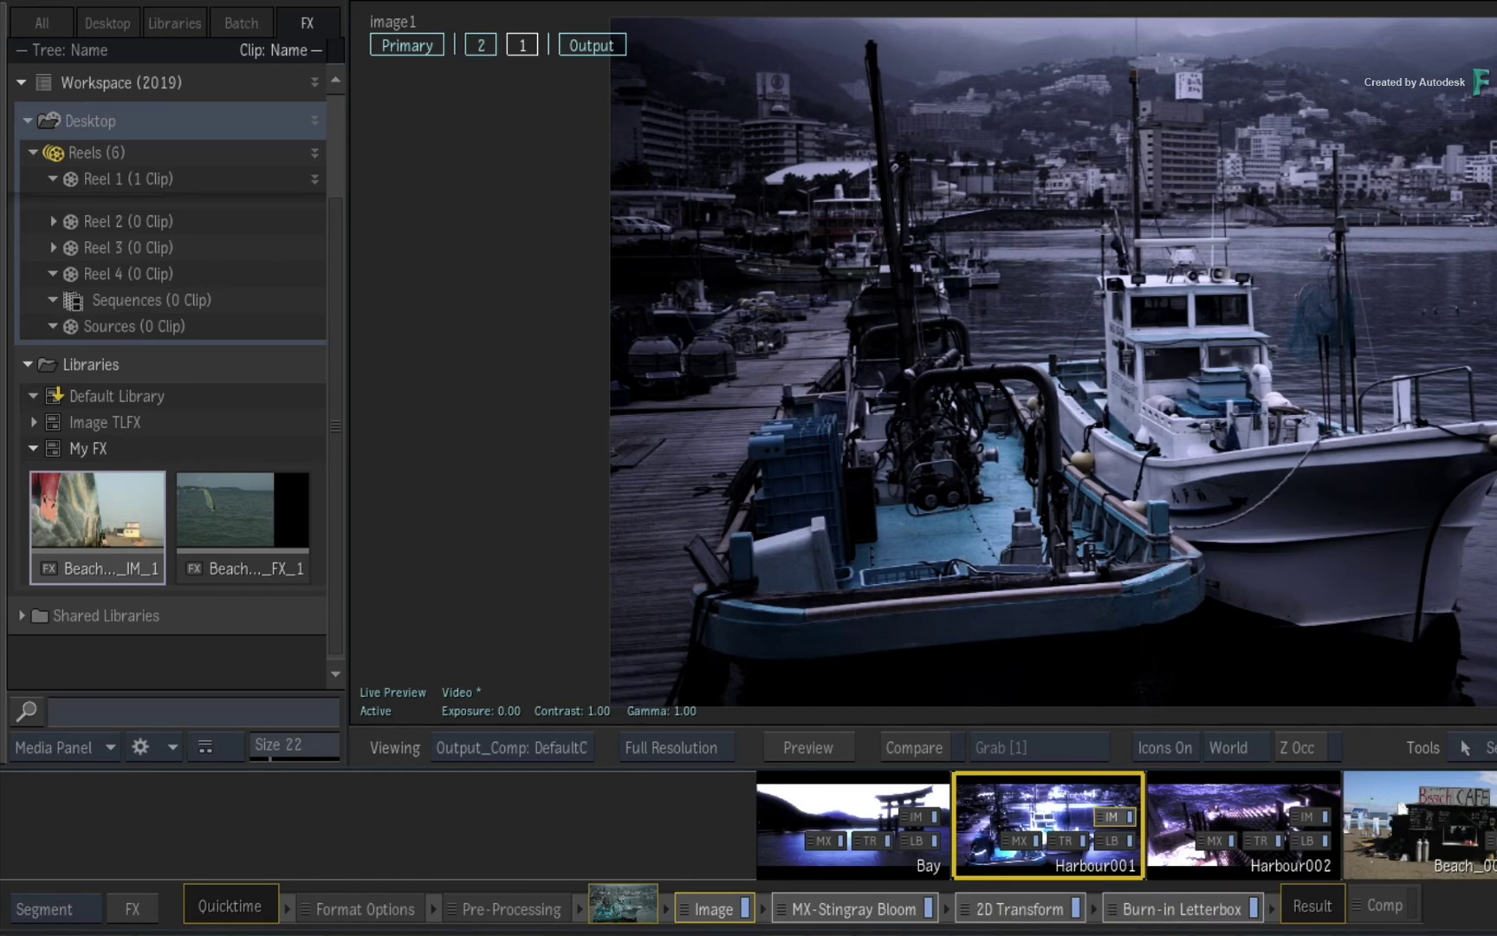
{"action": "left_click_drag", "start_coordinate": [702, 910], "coordinate": [91, 449]}
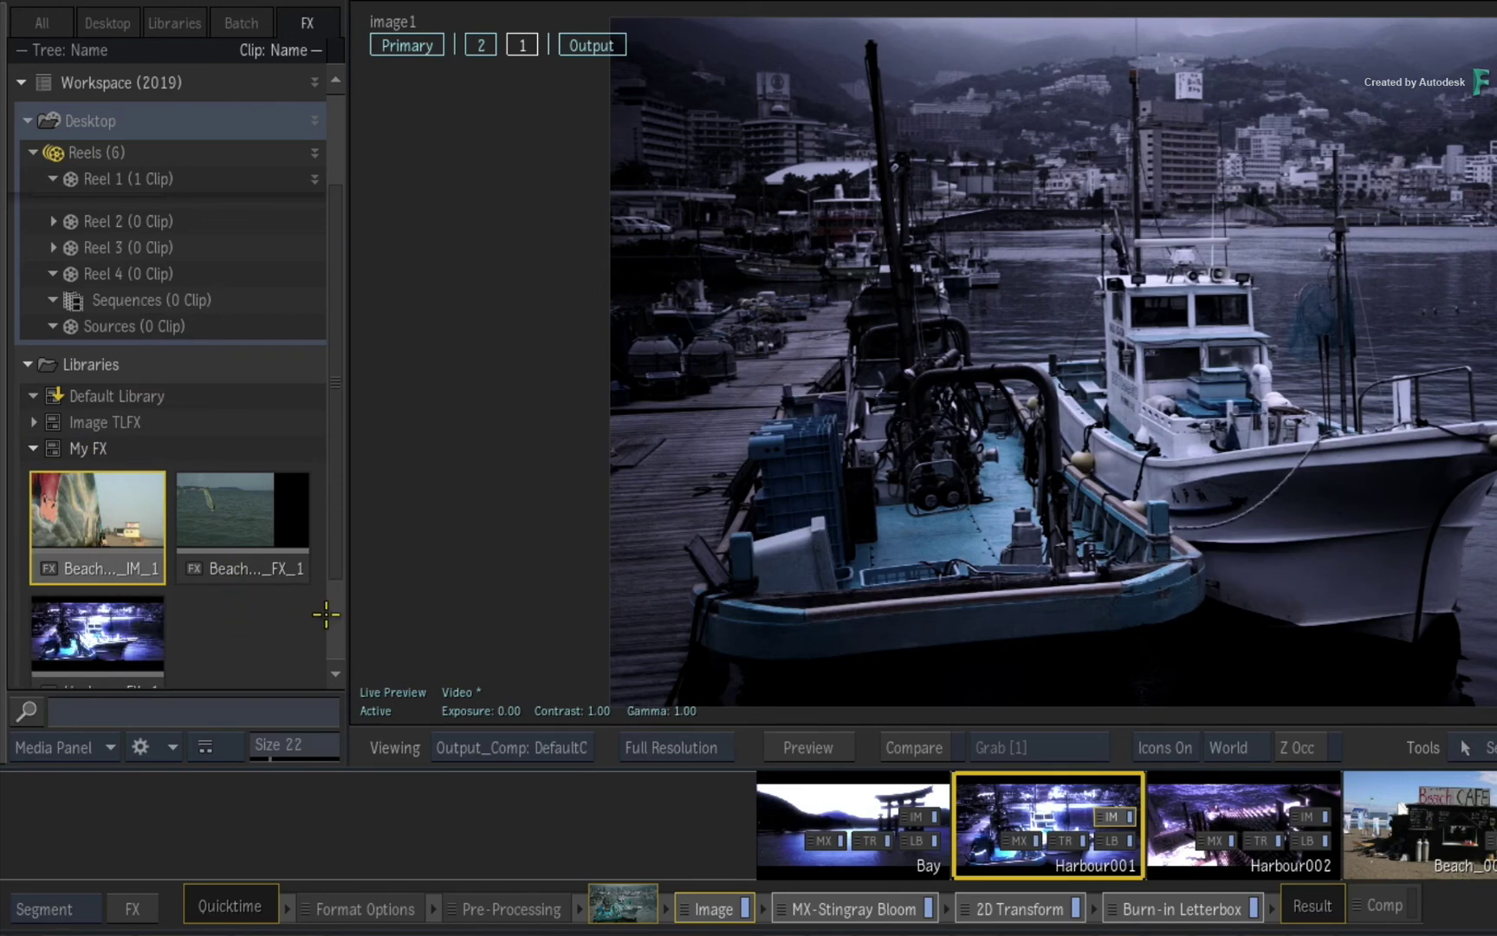
{"action": "scroll", "coordinate": [327, 515], "scroll_direction": "down", "scroll_amount": 3}
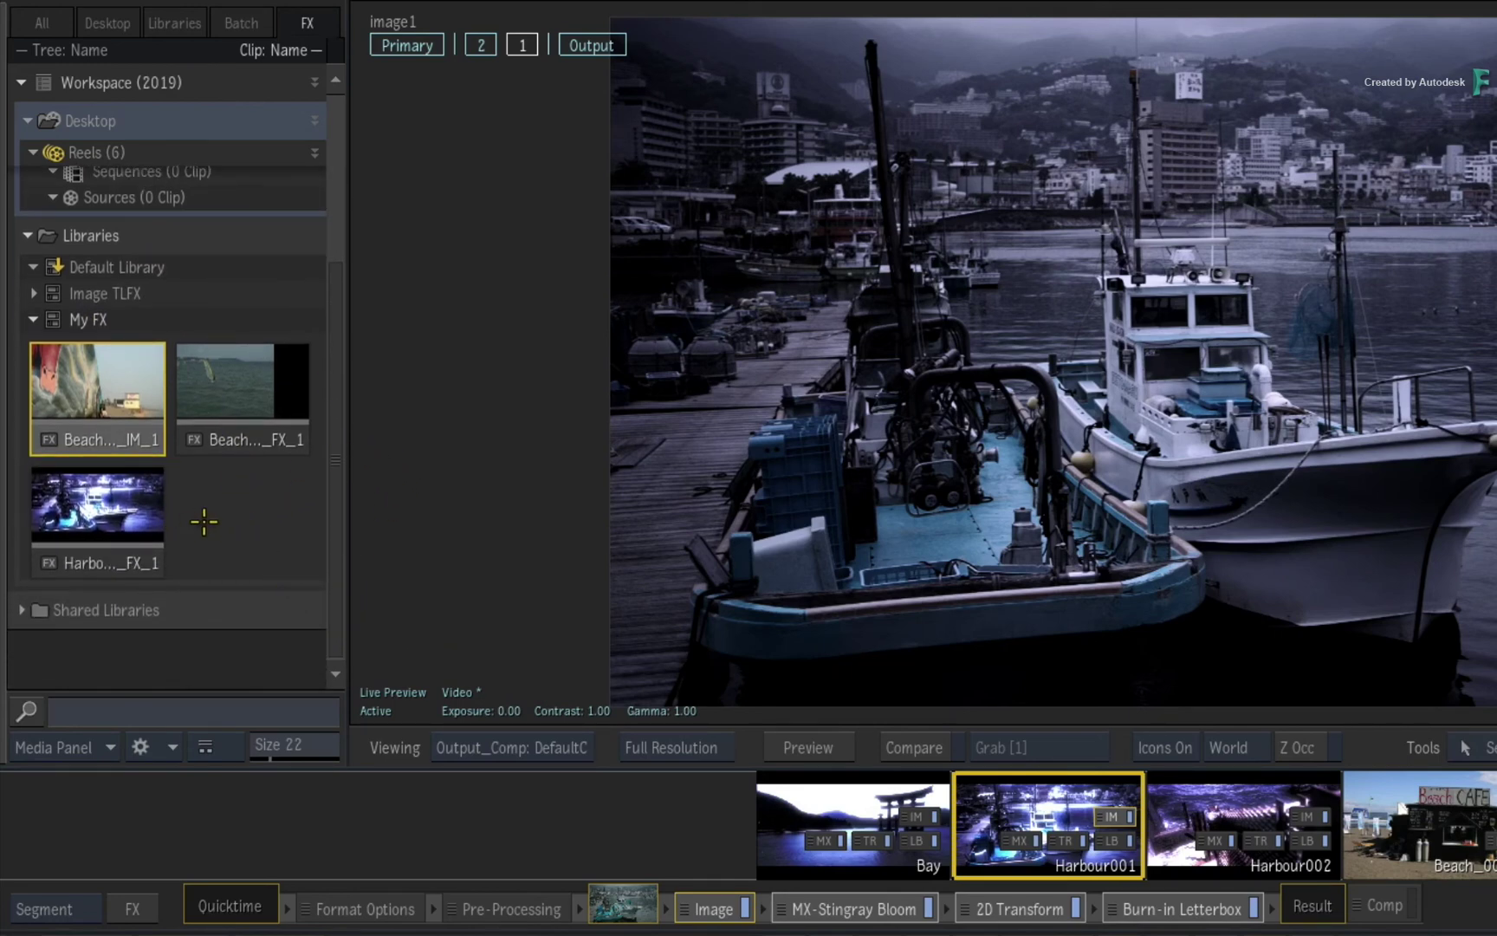
{"action": "left_click_drag", "start_coordinate": [129, 517], "coordinate": [129, 510]}
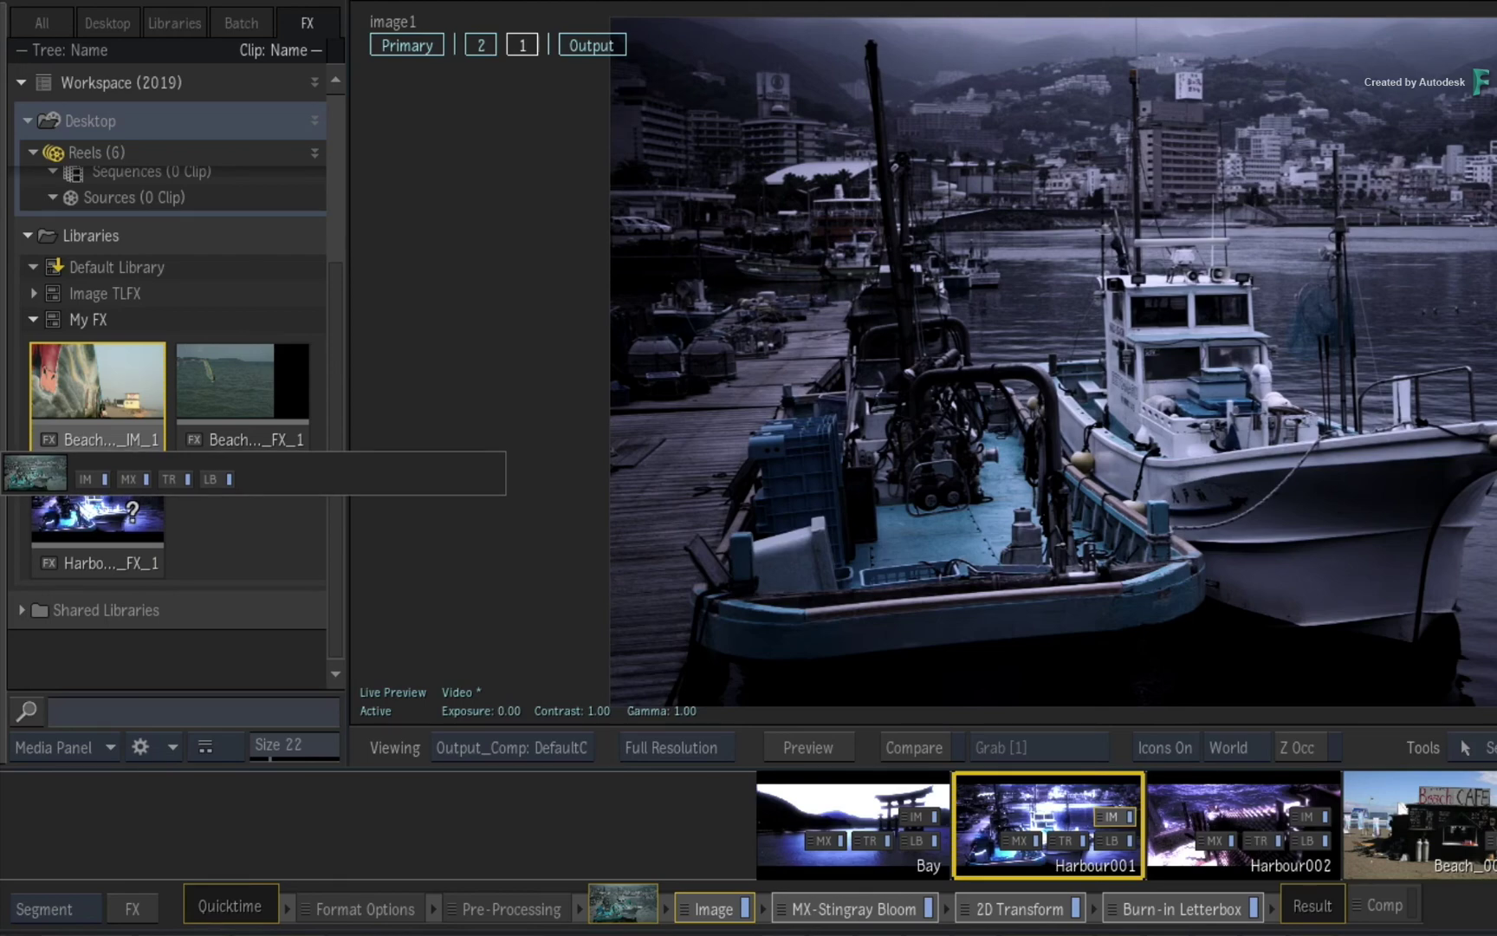
{"action": "left_click_drag", "start_coordinate": [131, 511], "coordinate": [129, 510]}
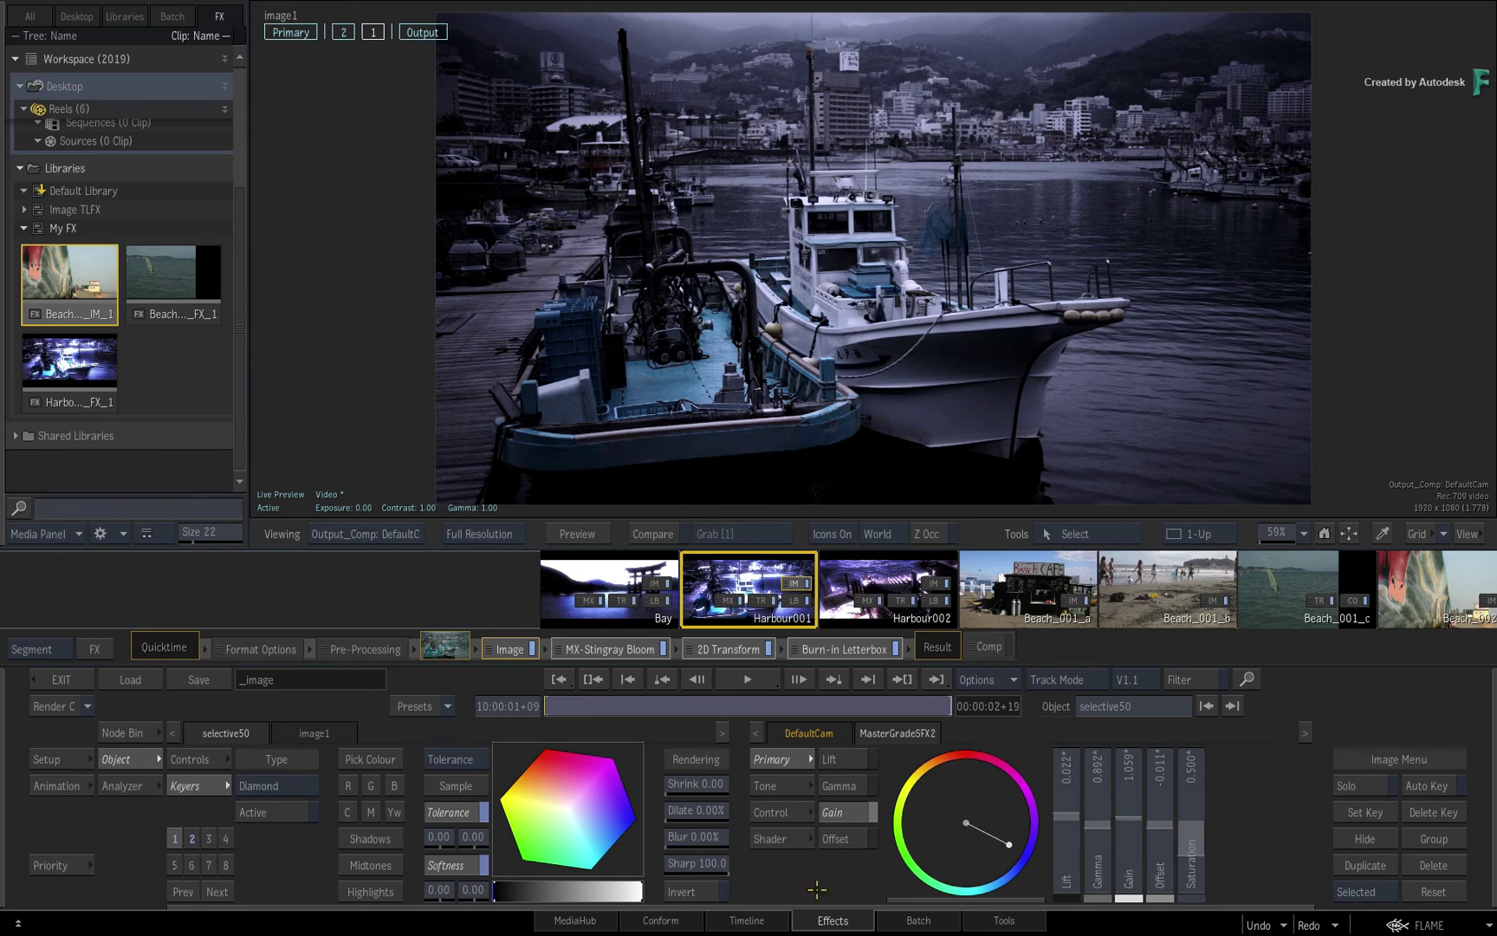
- Switch from Timeline to the Effects view and show Harbour002, then Beach_002_a
{"action": "left_click", "coordinate": [771, 921]}
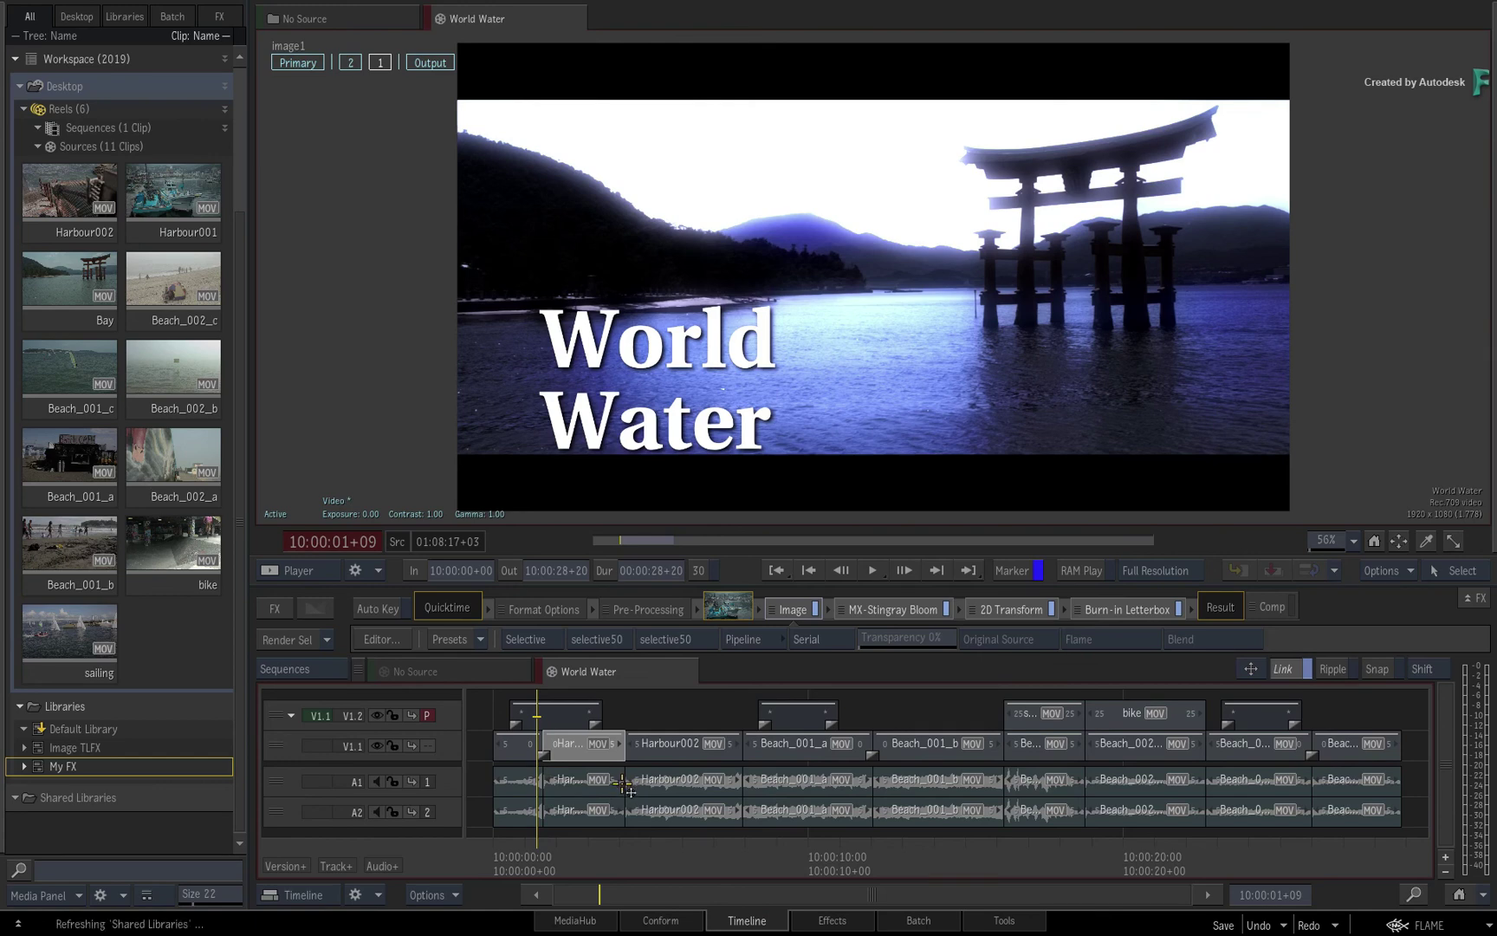
{"action": "left_click", "coordinate": [805, 921]}
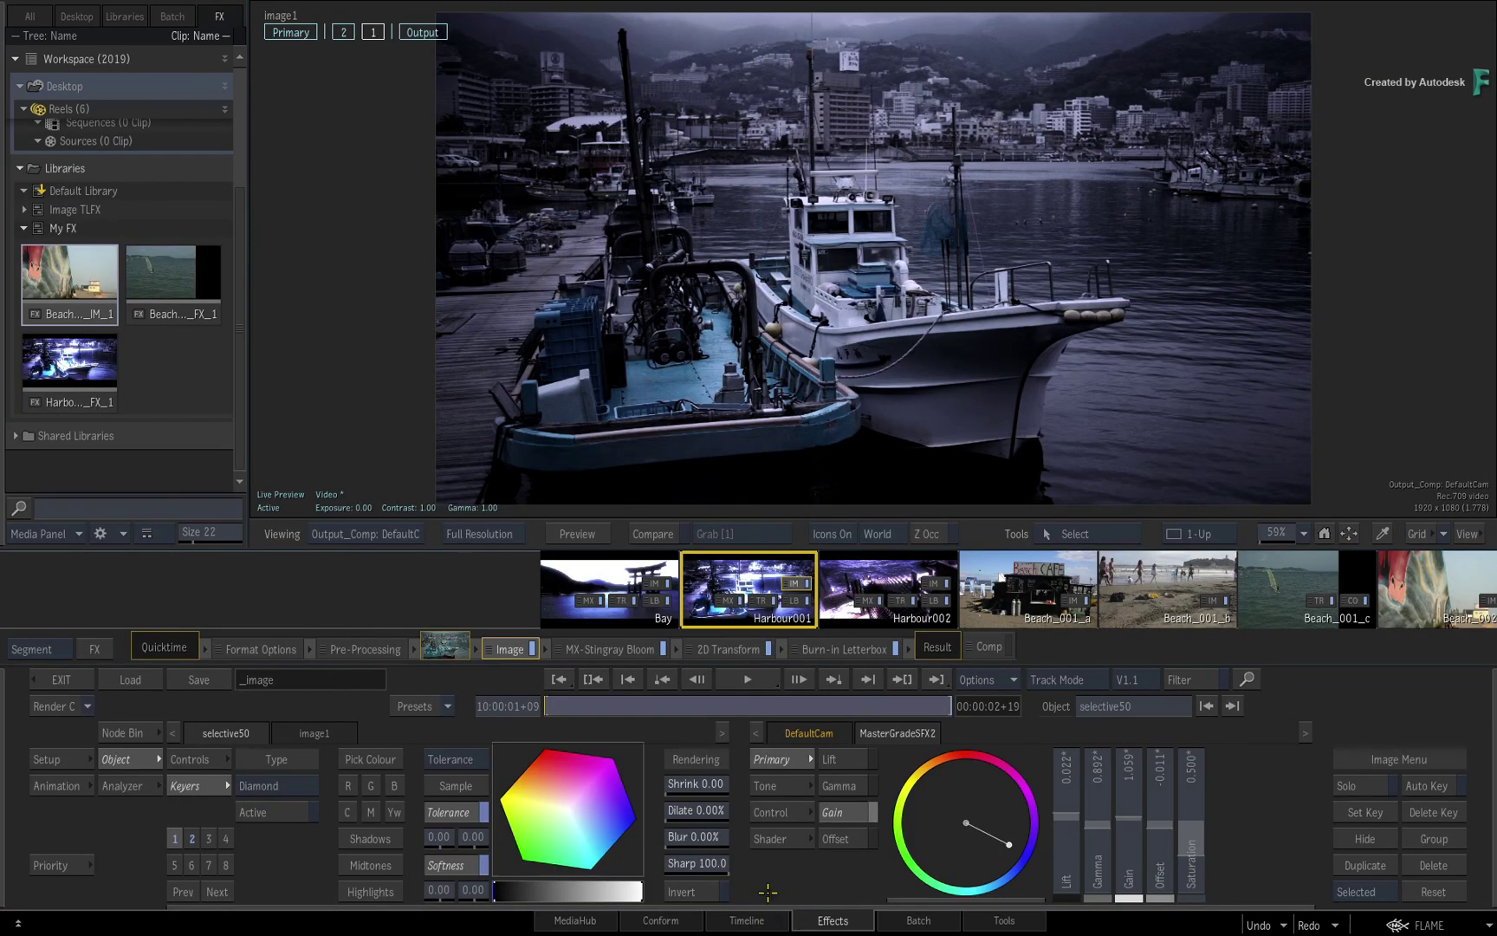
{"action": "left_click", "coordinate": [872, 591]}
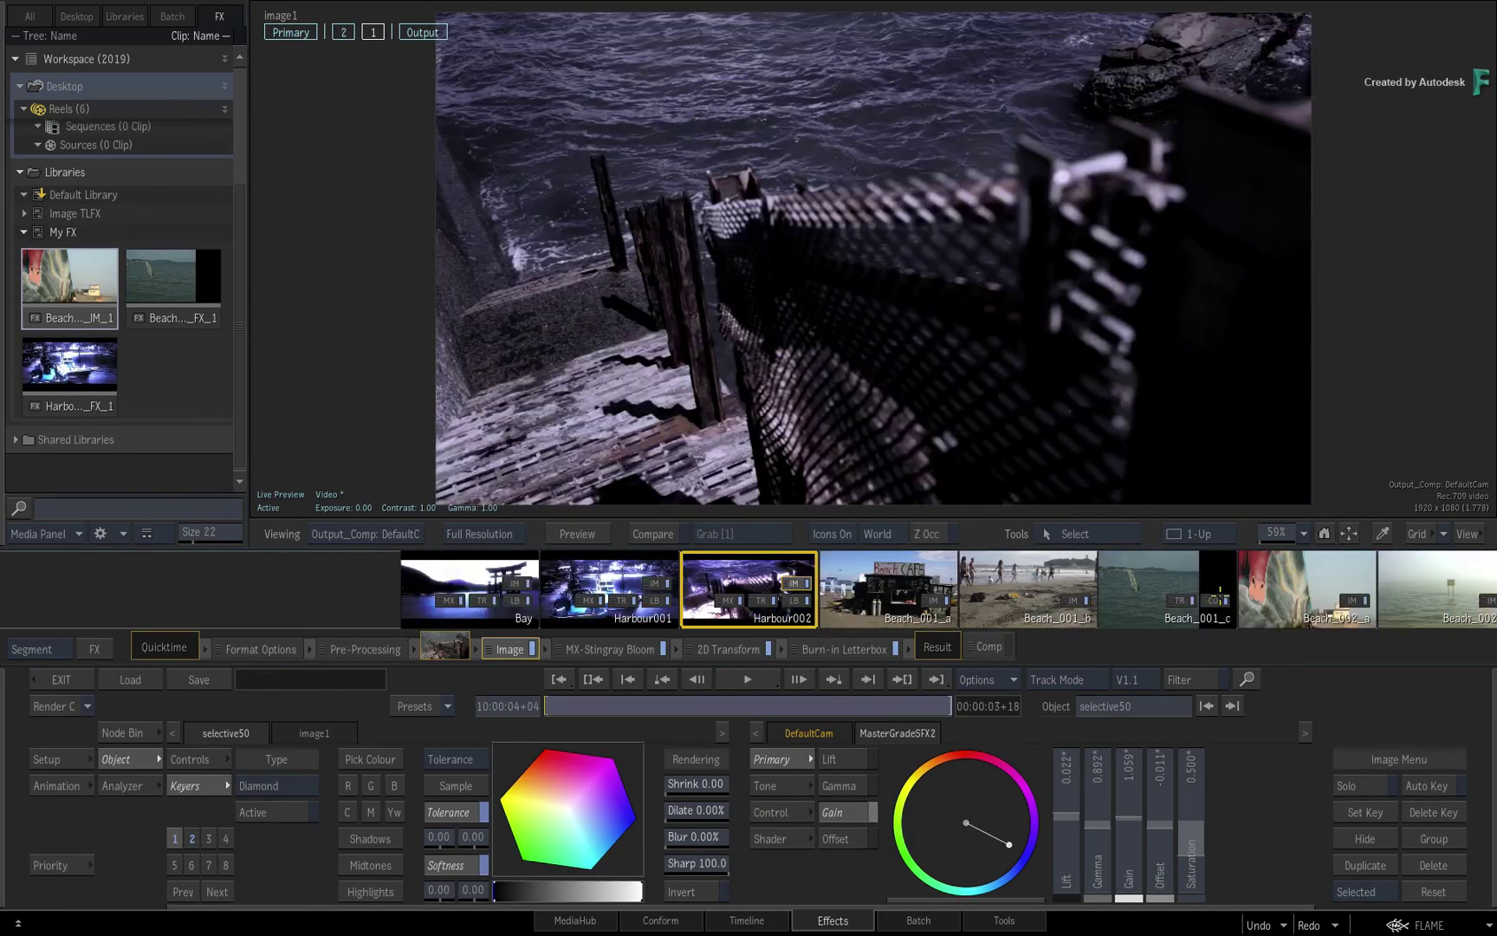
{"action": "left_click", "coordinate": [1268, 580]}
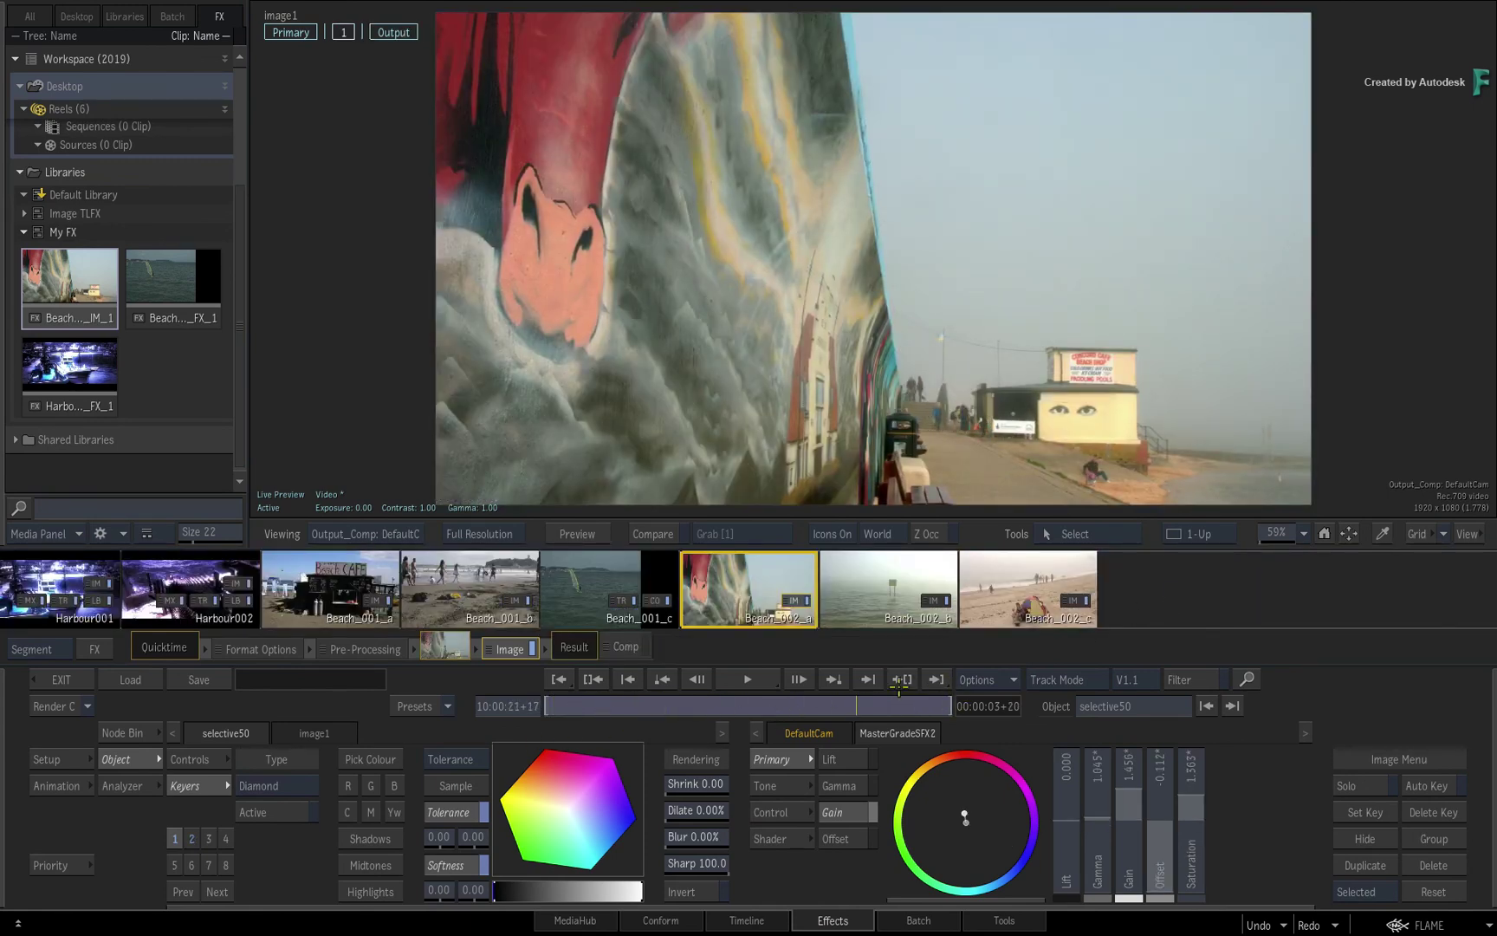
- Stop playback, then show Beach_002_b and Beach_002_c from the first frame
{"action": "left_click", "coordinate": [737, 679]}
{"action": "left_click", "coordinate": [888, 594]}
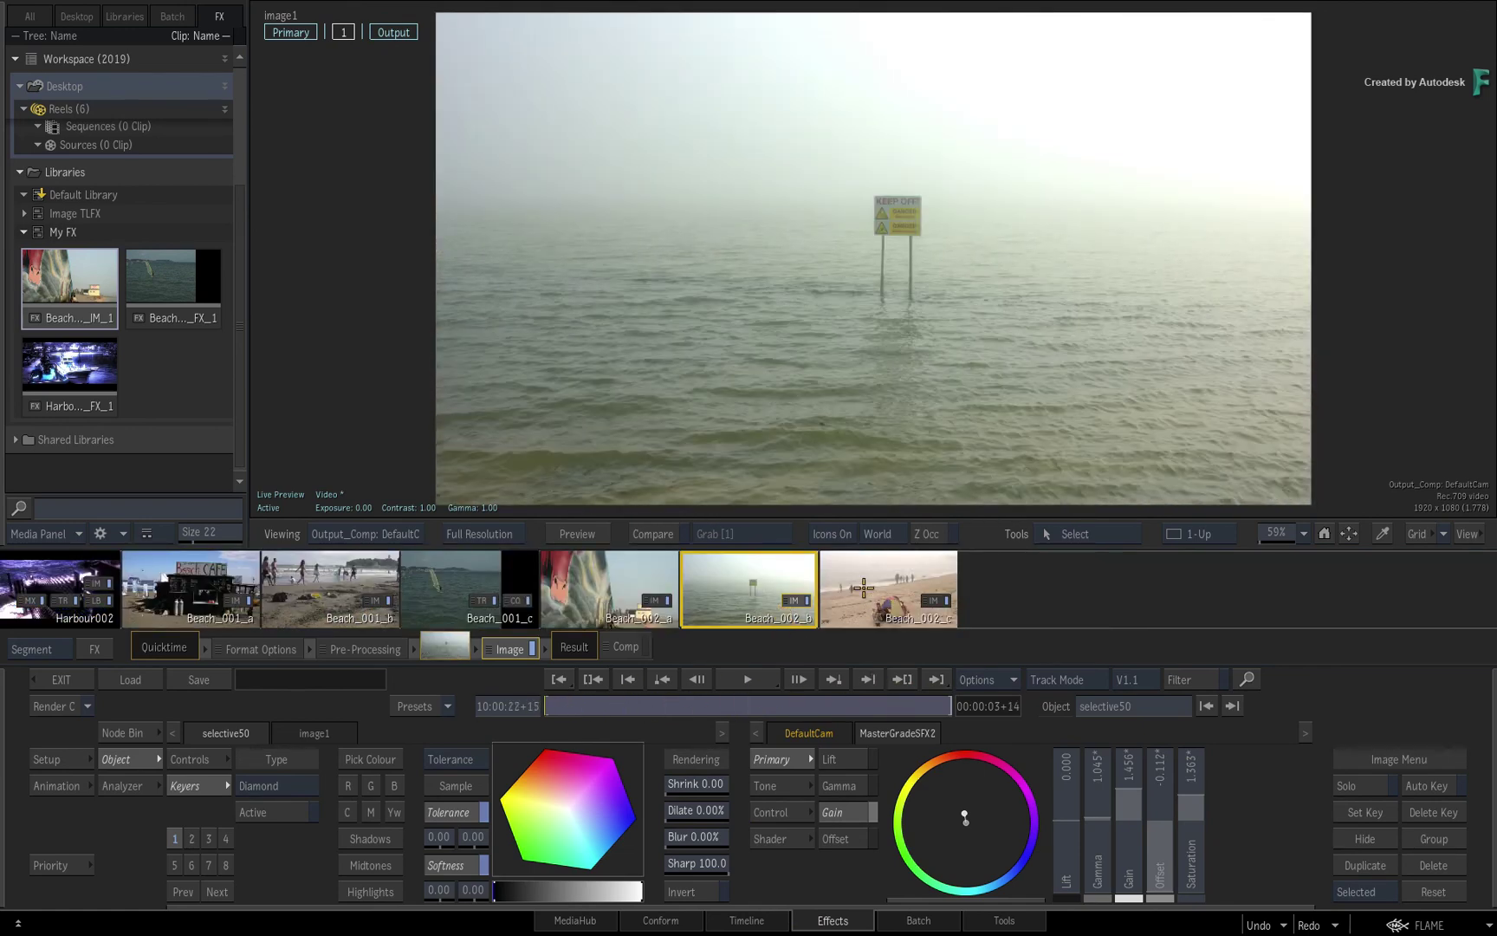
{"action": "left_click", "coordinate": [838, 619]}
{"action": "left_click_drag", "start_coordinate": [600, 705], "coordinate": [864, 703]}
{"action": "key", "text": "Home"}
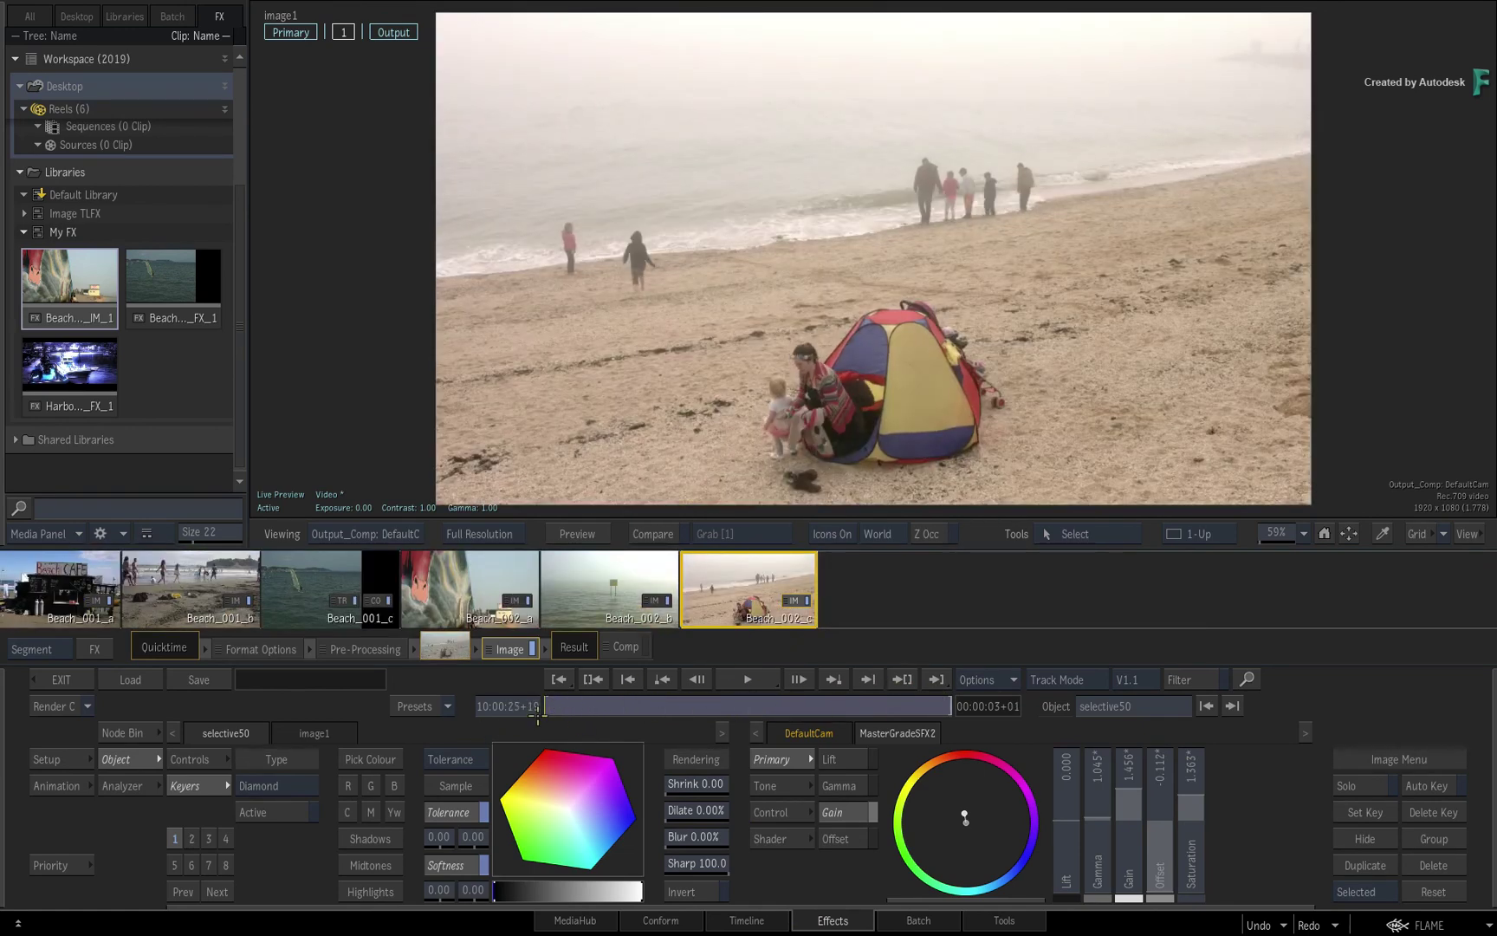